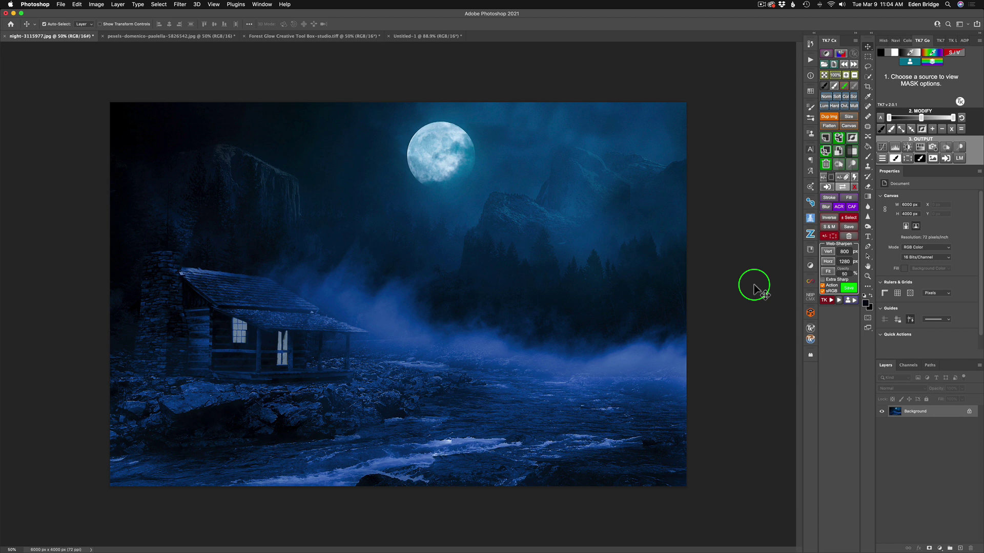
Step: Make the dark portrait (pexels-domenico) the active document
click(177, 36)
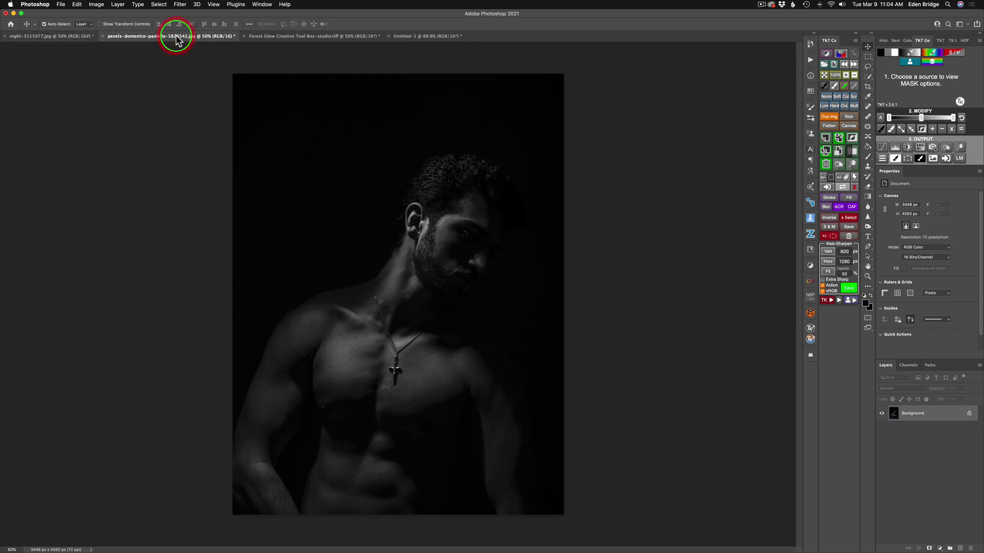
Step: On the Forest Glow image, generate TK7 luminosity masks and preview several tonal zones, ending on a darker mask
click(286, 36)
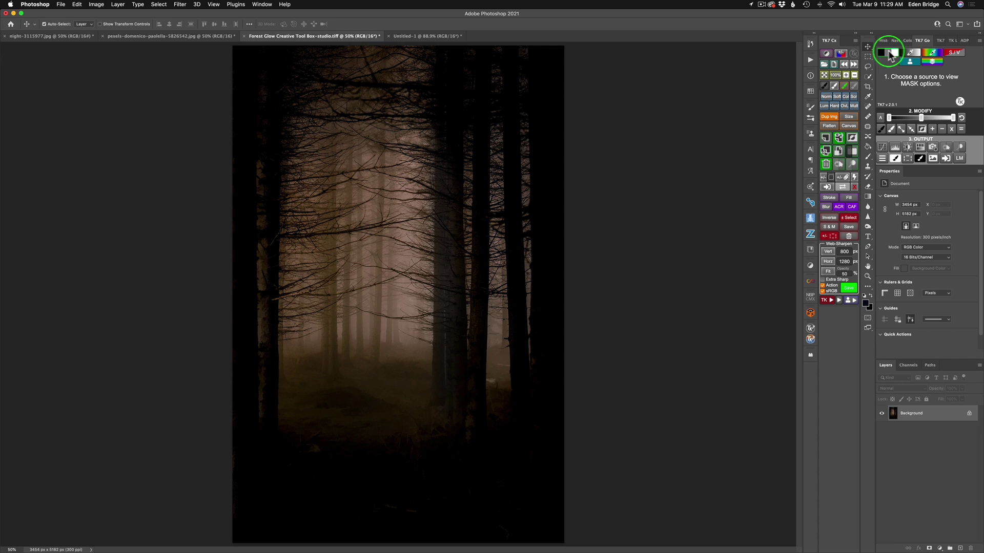
click(890, 53)
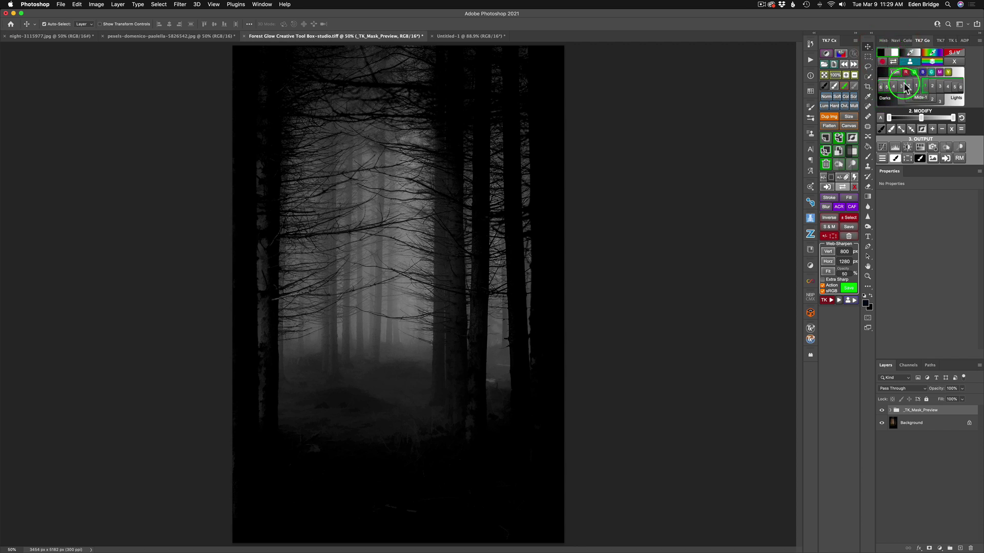
click(936, 87)
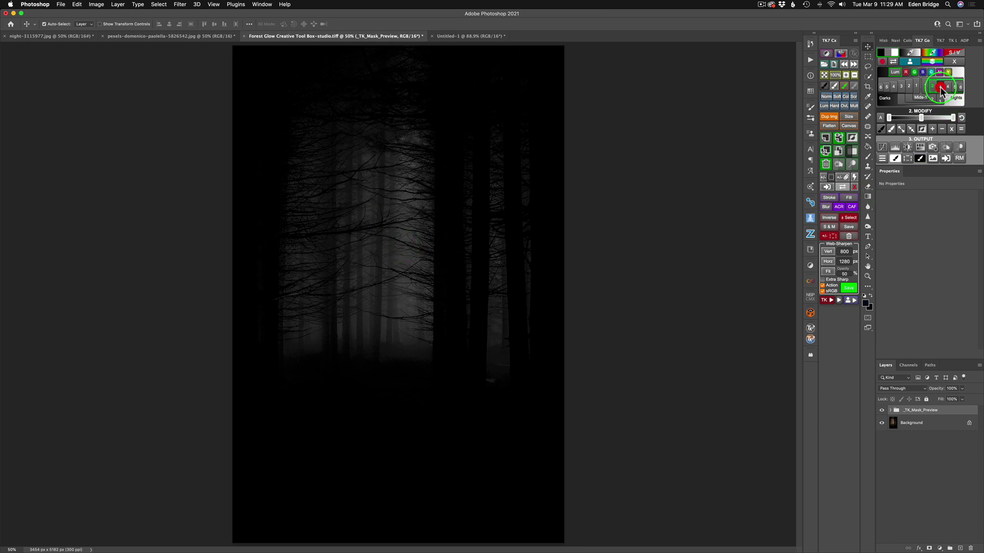
click(941, 90)
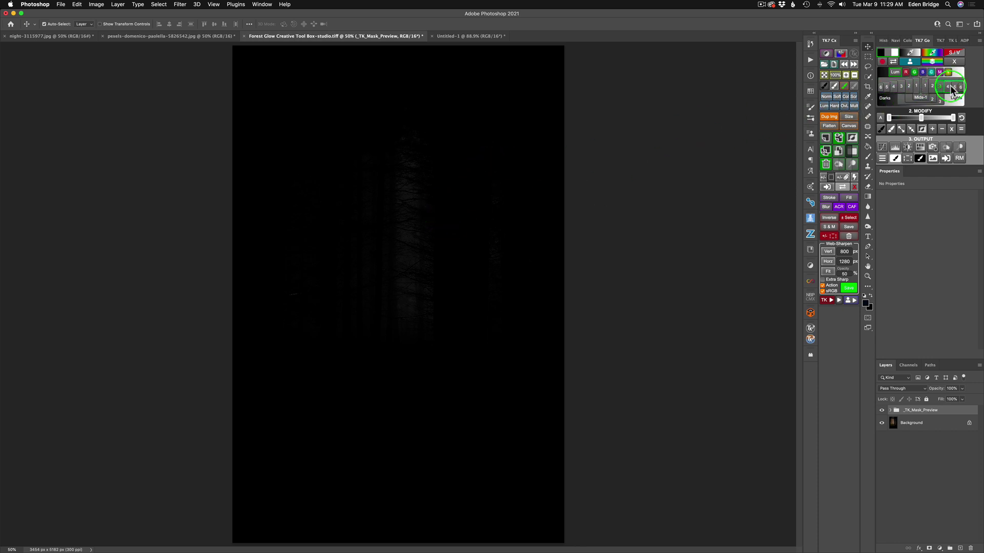
click(952, 90)
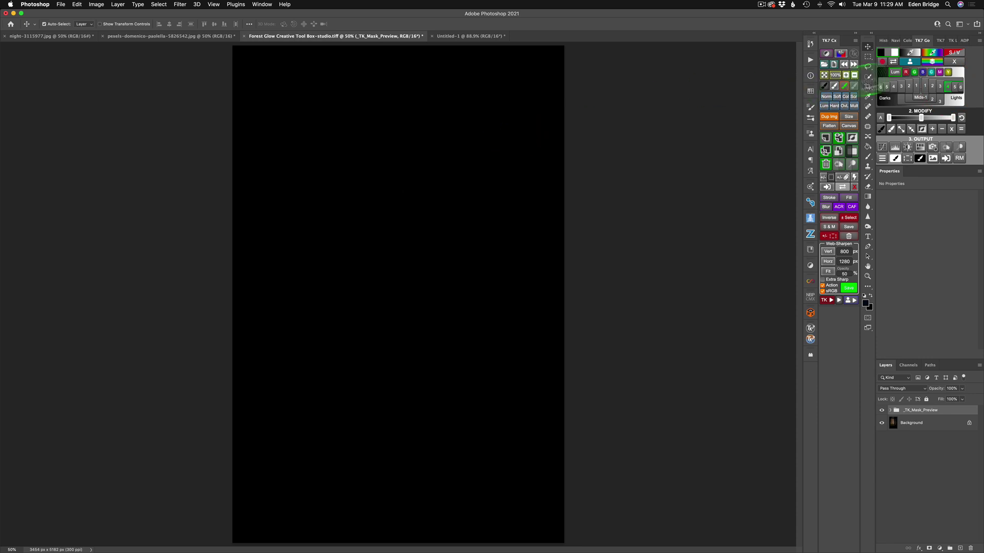
click(925, 89)
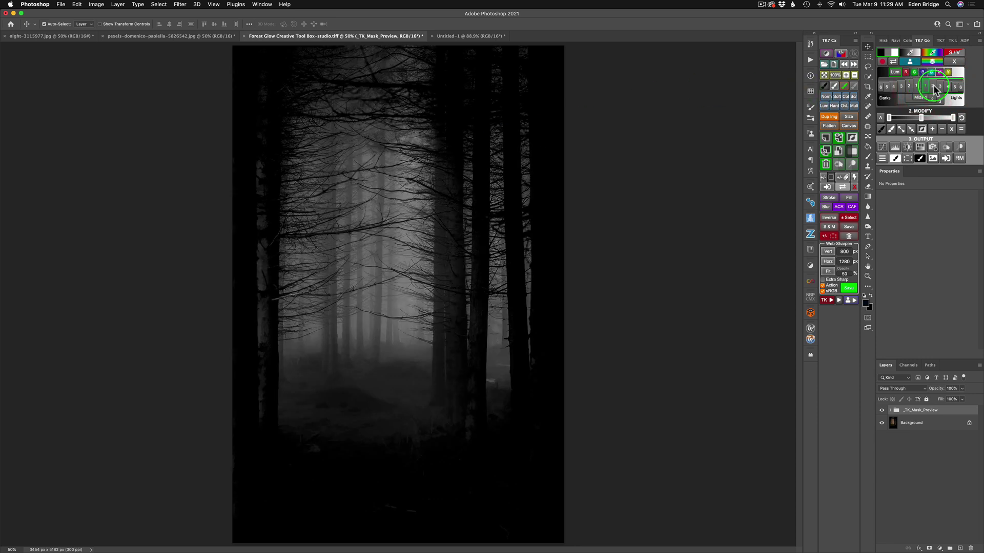
click(936, 90)
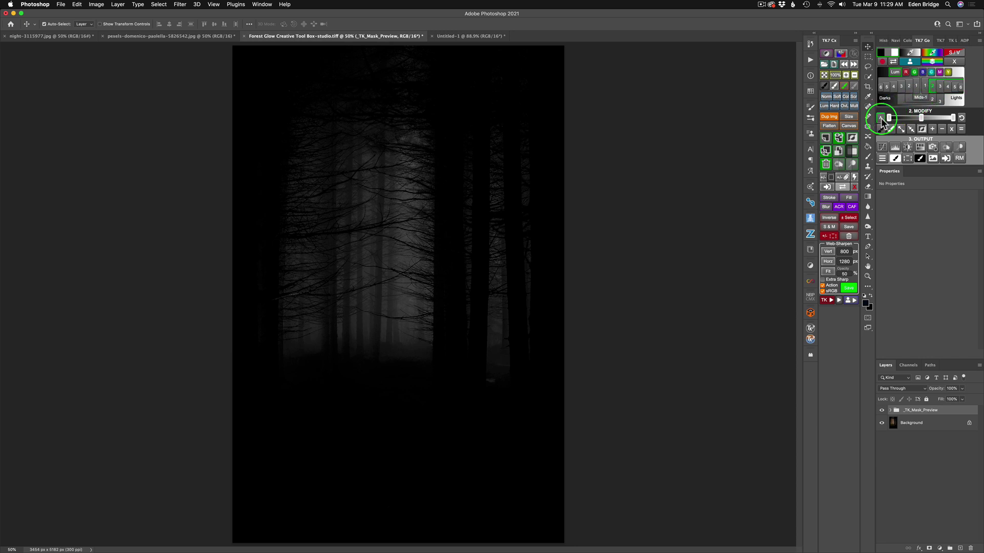
mouse_move(881, 118)
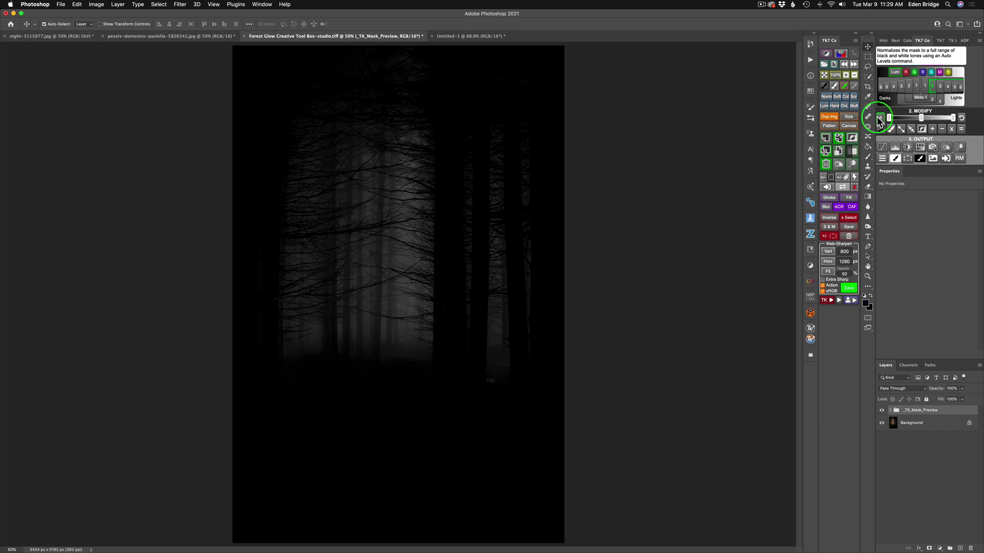
Step: Auto-level the chosen mask so it spans the full tonal range
click(886, 119)
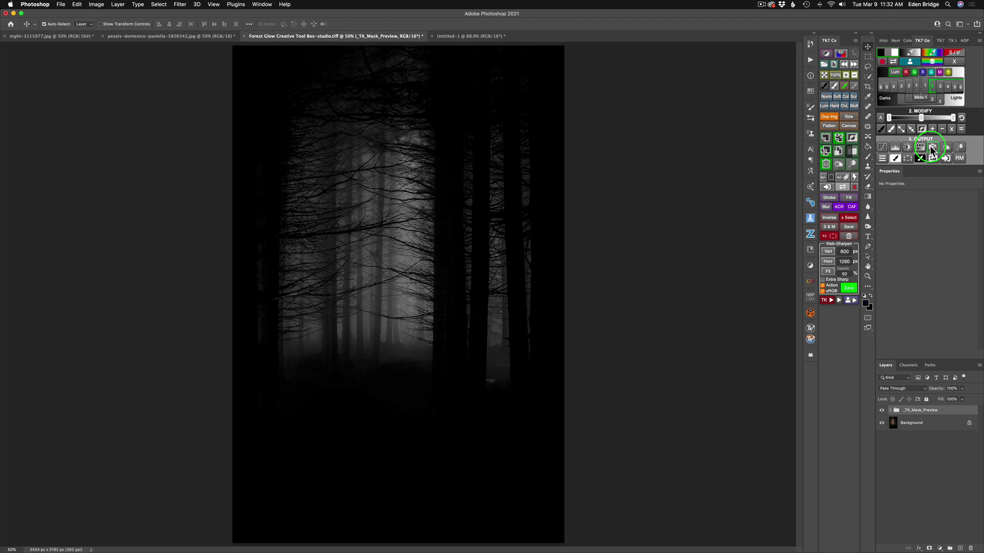
Step: Output the mask to a Curves layer, try lifting the curve, compare, then reset it straight
click(884, 150)
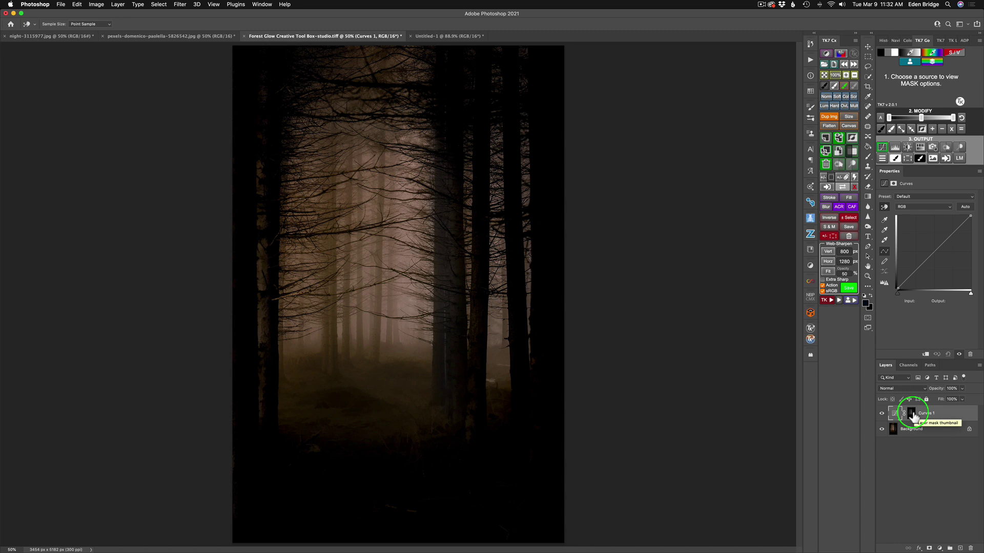
click(935, 251)
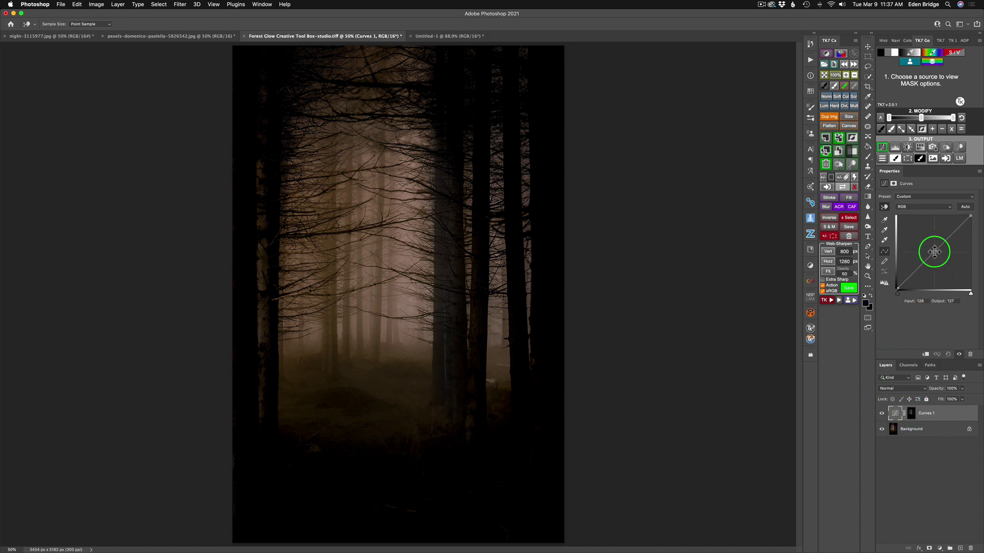
drag(934, 251, 937, 237)
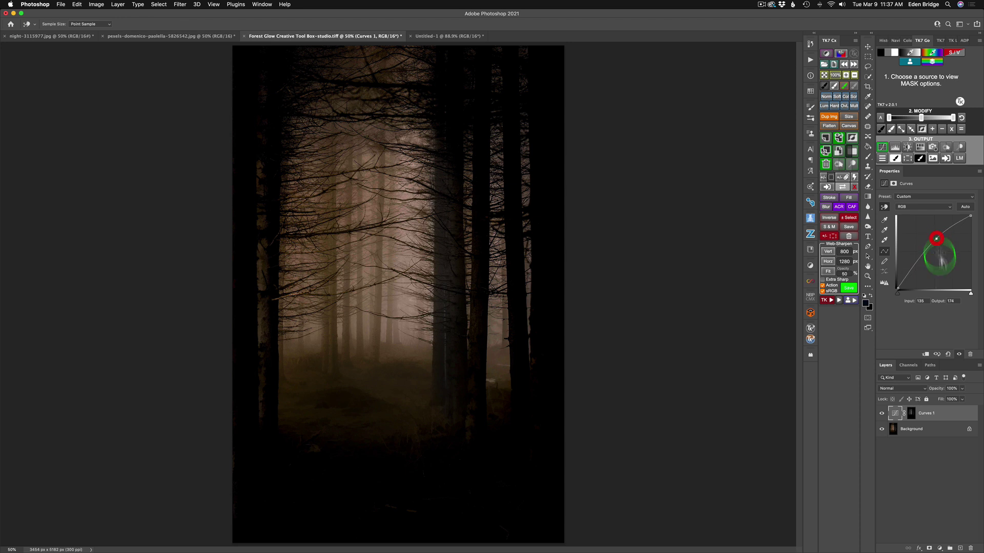
click(881, 414)
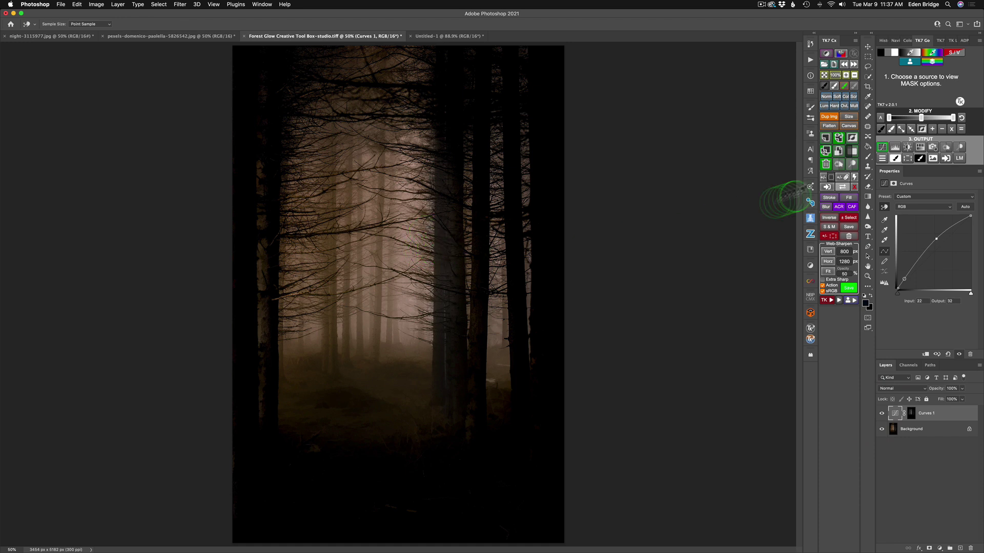
click(948, 354)
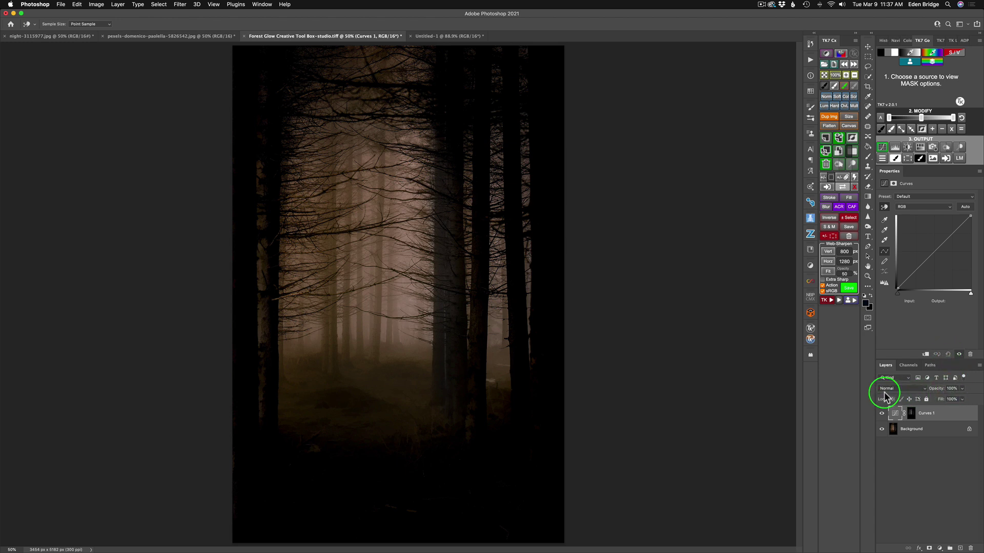
Step: Set Curves 1 to Screen blending and compare the forest with and without it
click(922, 388)
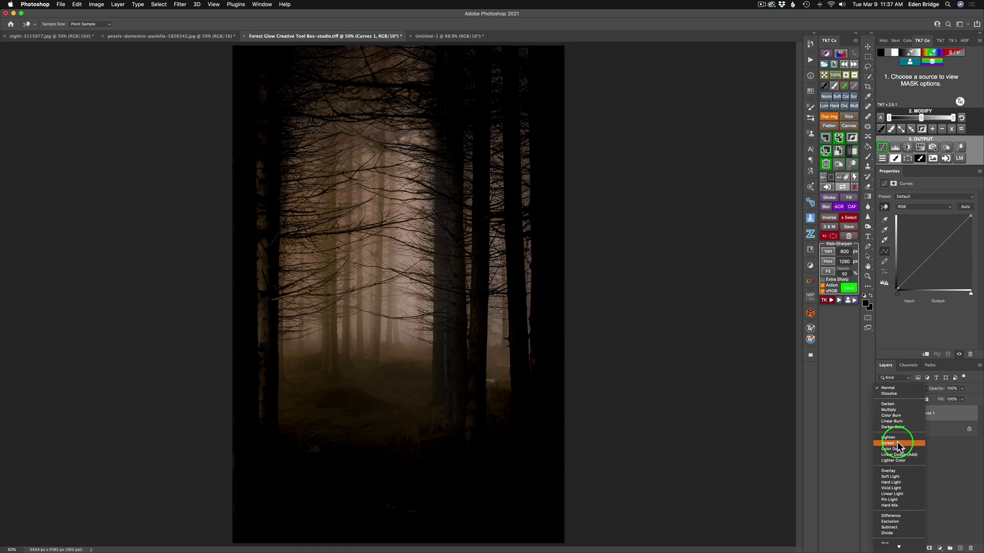
click(892, 444)
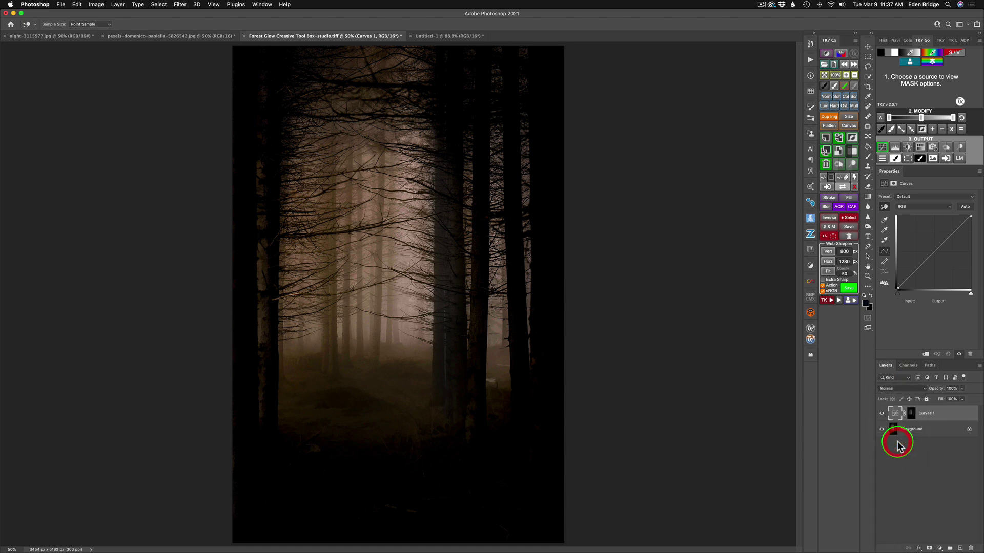
click(882, 414)
click(881, 414)
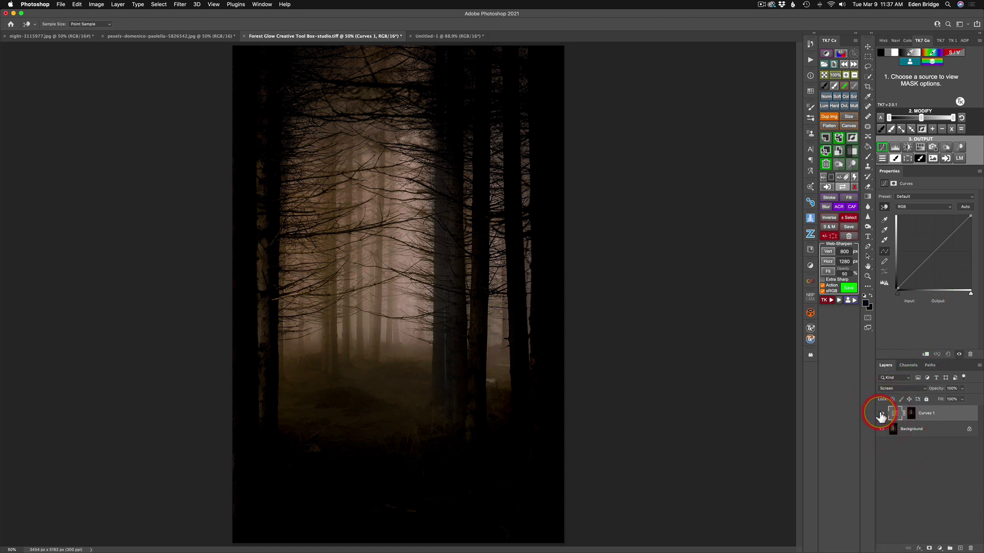
click(882, 413)
Step: Bow the curve gently upward for subtle highlight brightening, checking before and after
drag(934, 252, 933, 243)
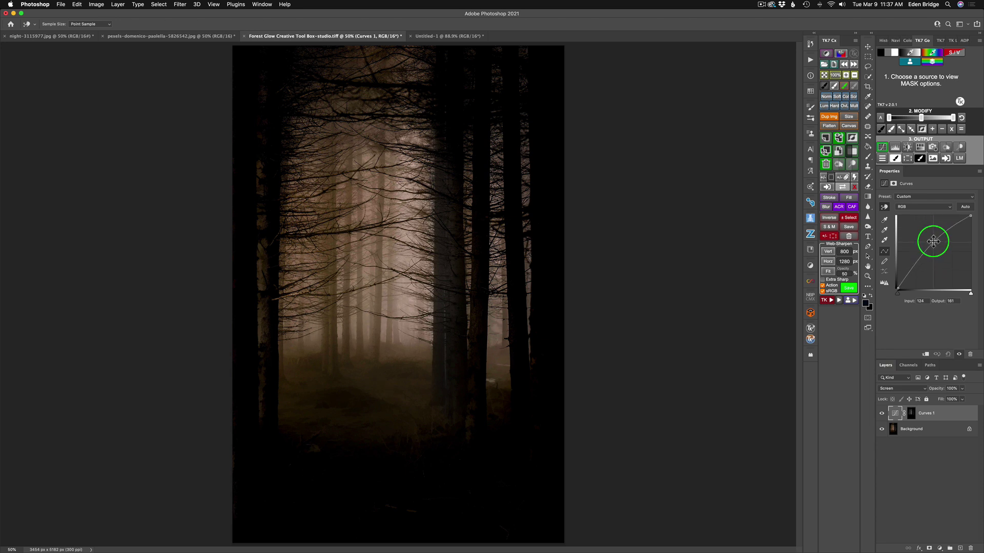
click(881, 415)
drag(933, 242, 935, 247)
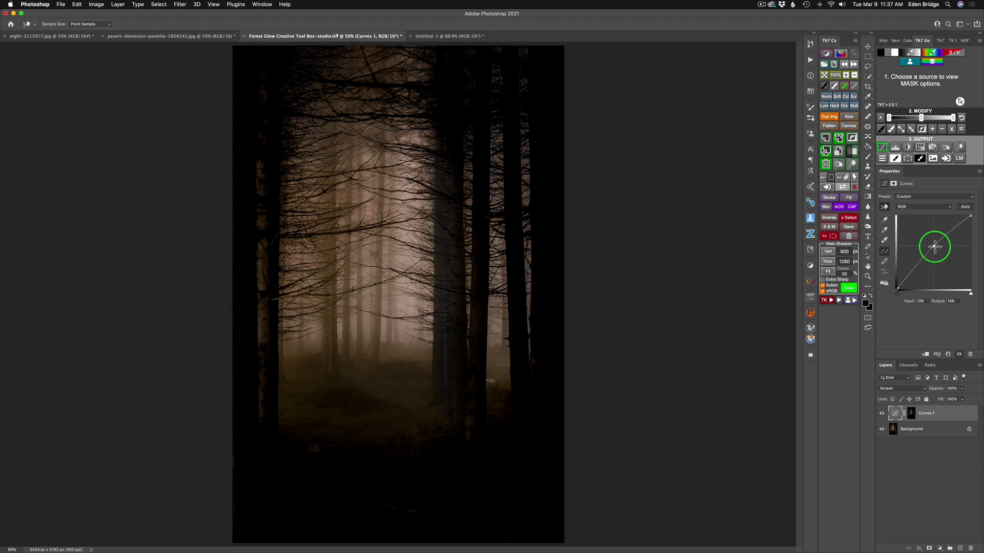
click(882, 413)
click(882, 415)
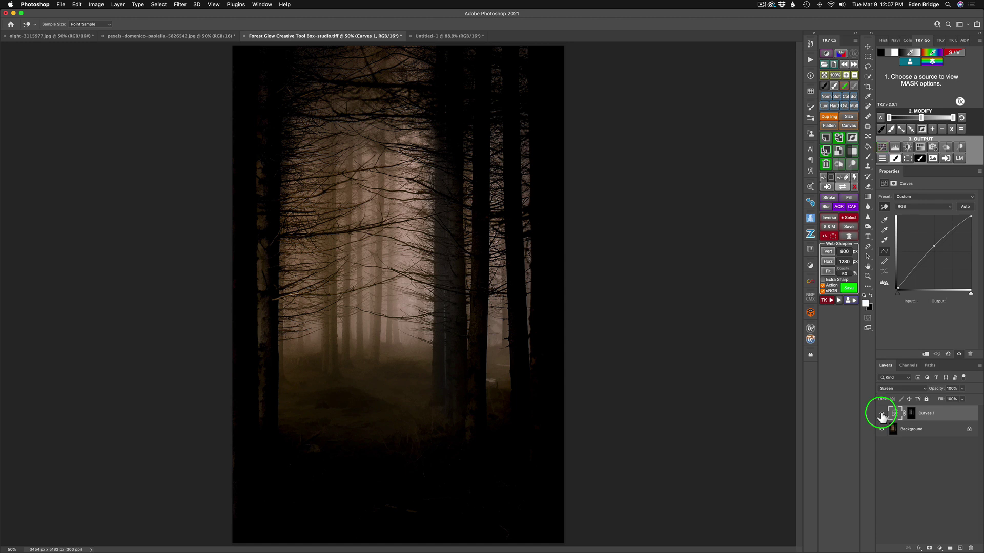
Step: On the portrait, generate TK7 luminosity masks and preview darker and lighter tonal zones
click(182, 36)
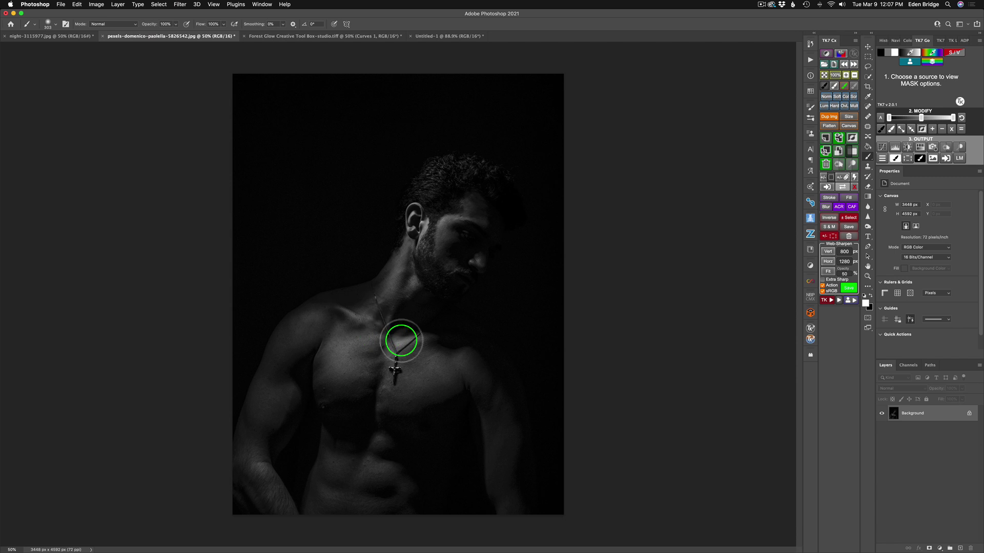
drag(400, 341, 370, 373)
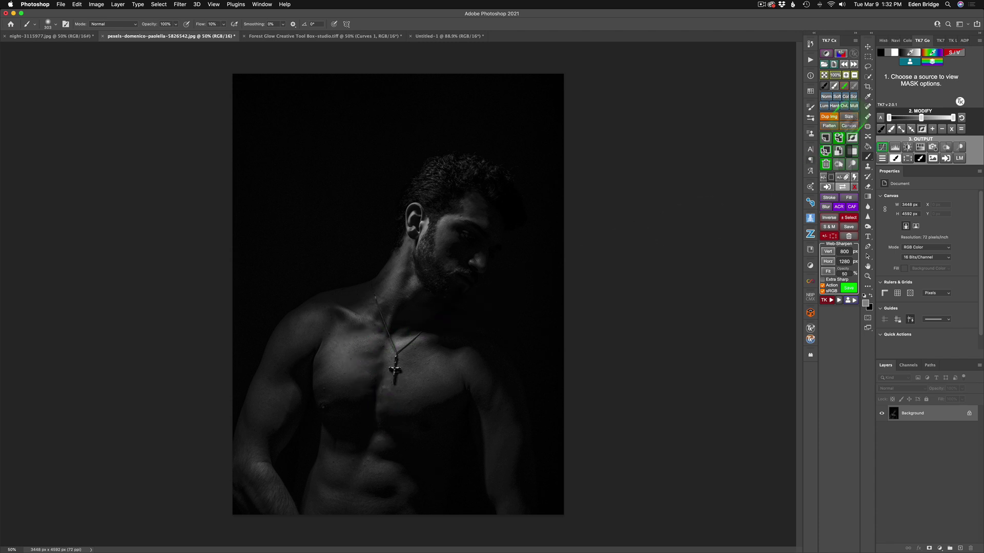
click(890, 52)
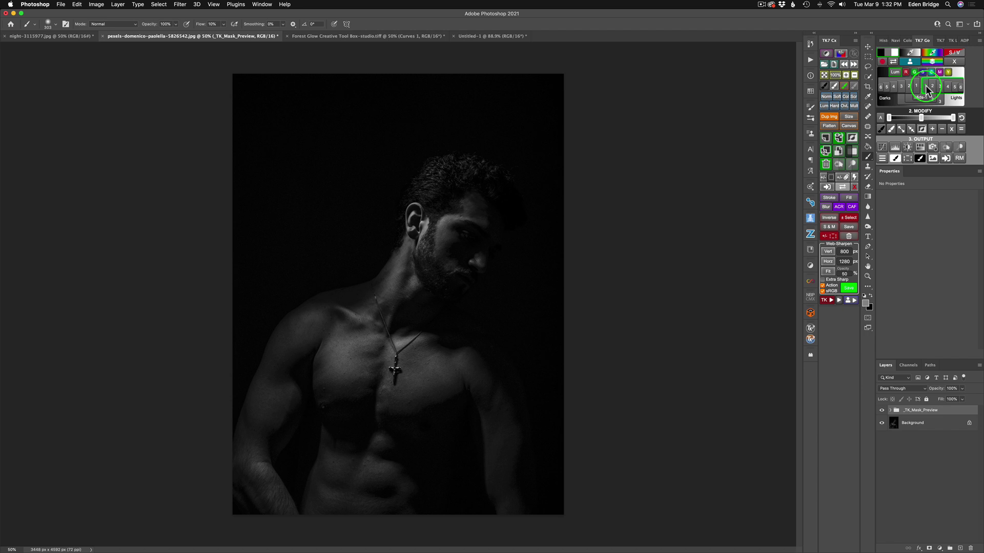
click(933, 88)
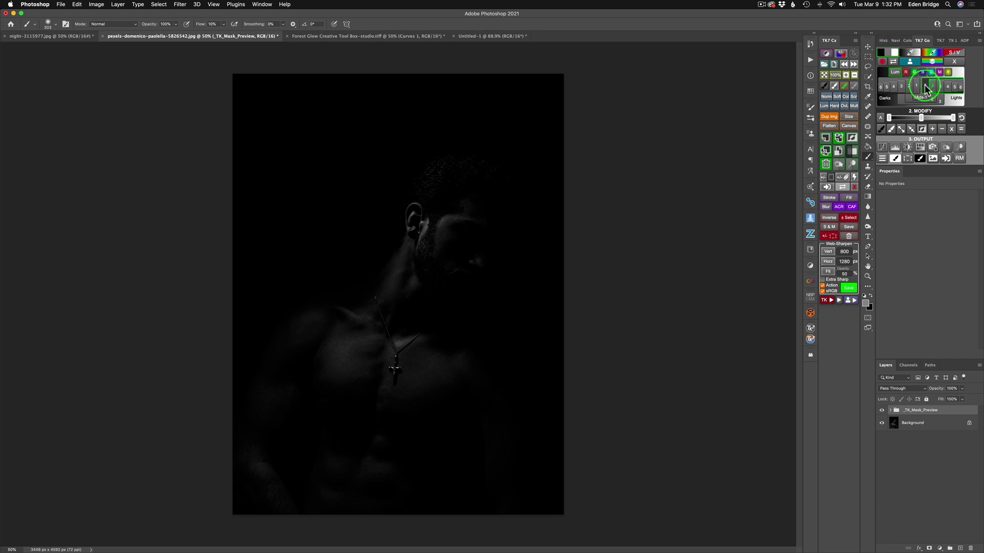
click(928, 87)
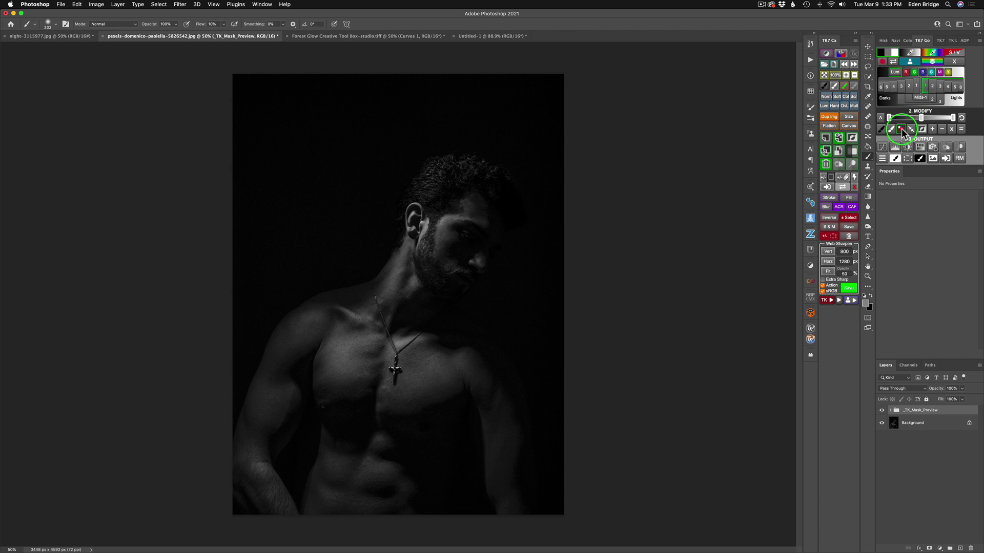
Step: Expand the mask's tonal coverage three times so the chest highlights are included
click(902, 128)
click(901, 129)
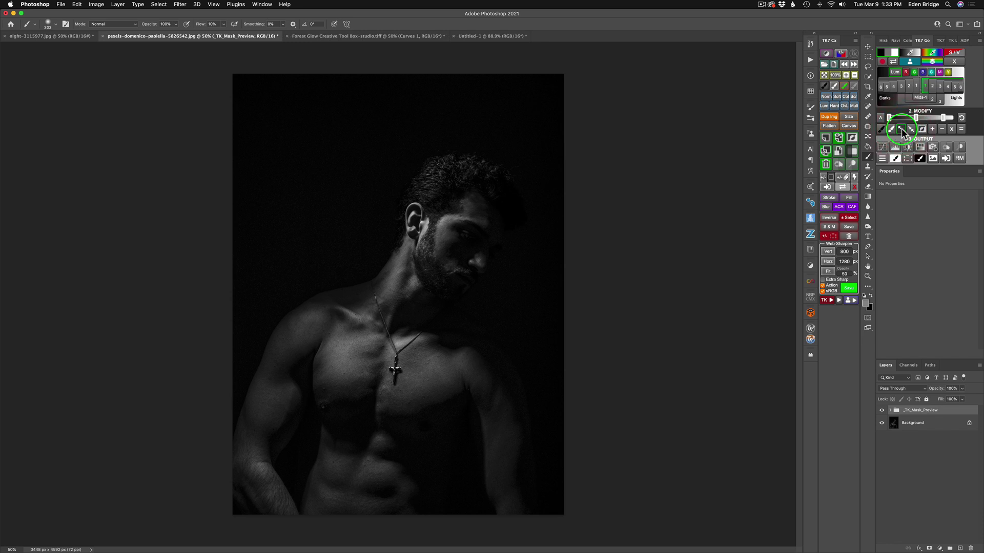
click(902, 128)
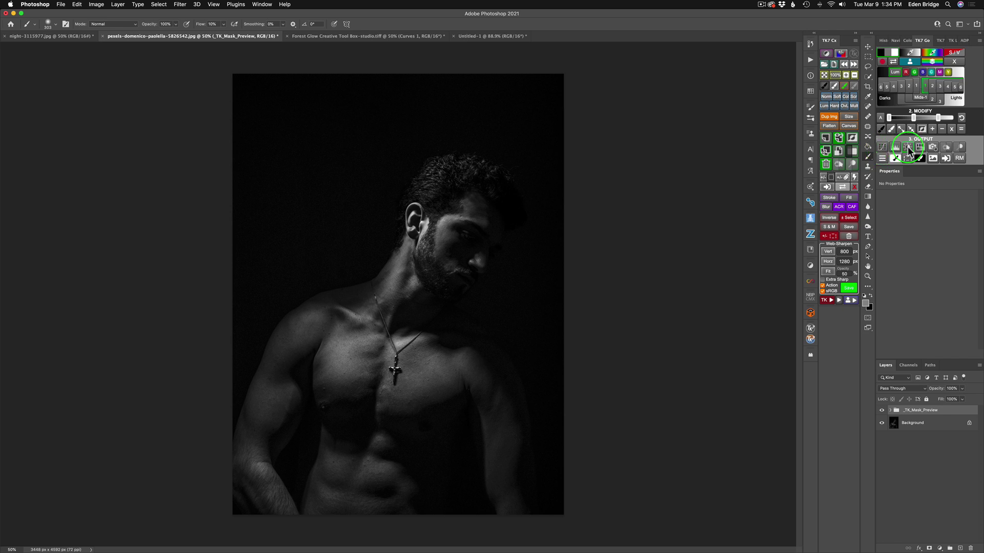
Step: Output the mask to a Curves 1 layer and blend it in Screen mode
click(882, 146)
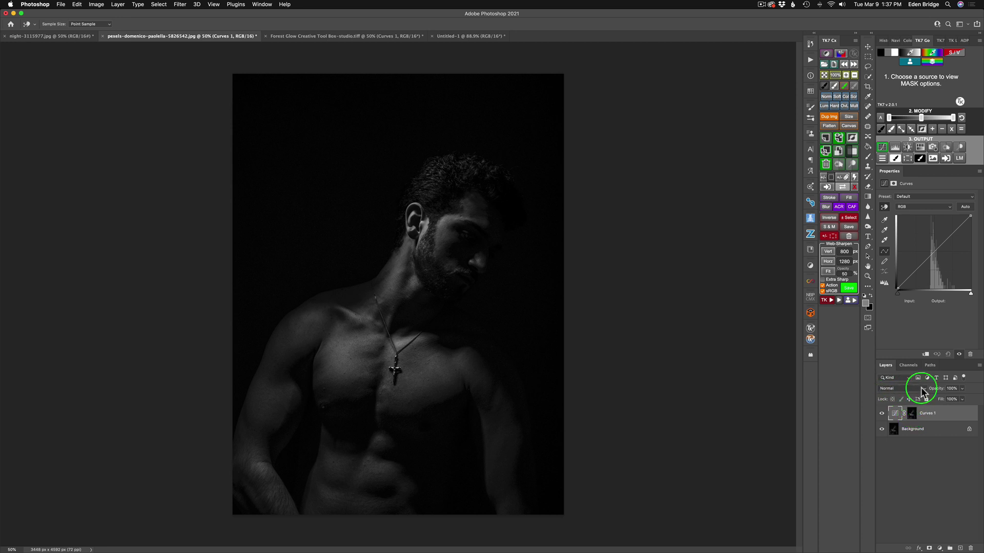
click(921, 389)
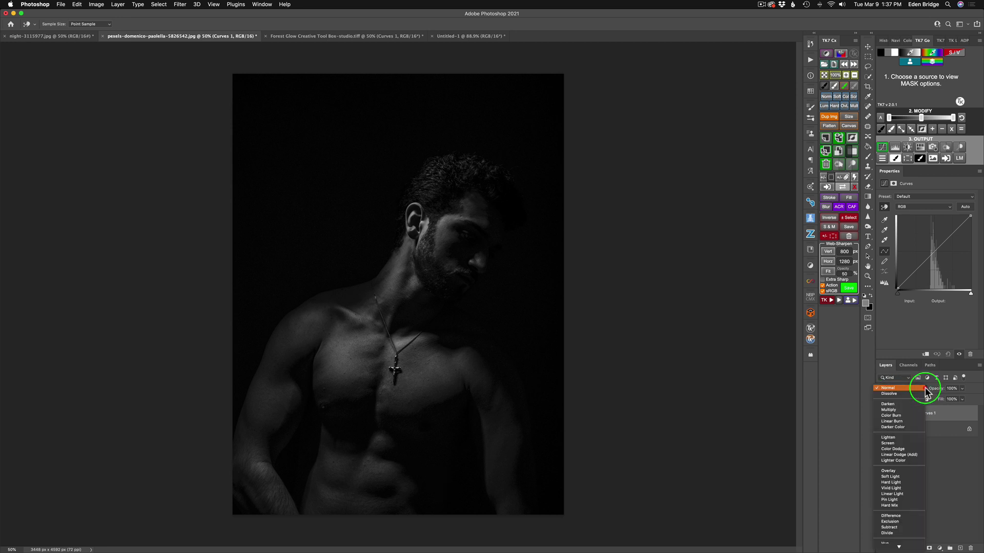
click(892, 444)
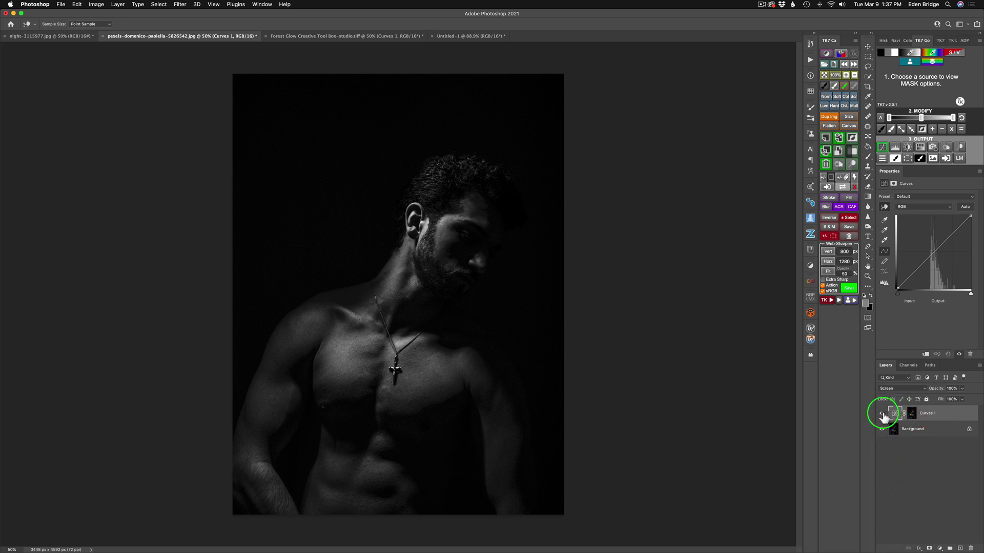
Step: Toggle Curves 1 visibility to compare the brightened portrait with the original
click(883, 414)
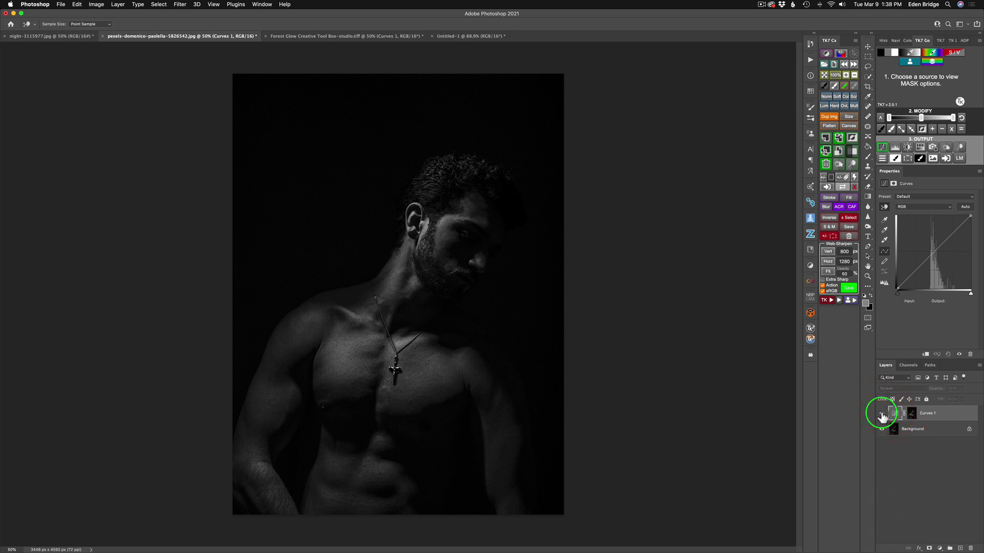
click(882, 415)
click(883, 415)
click(882, 415)
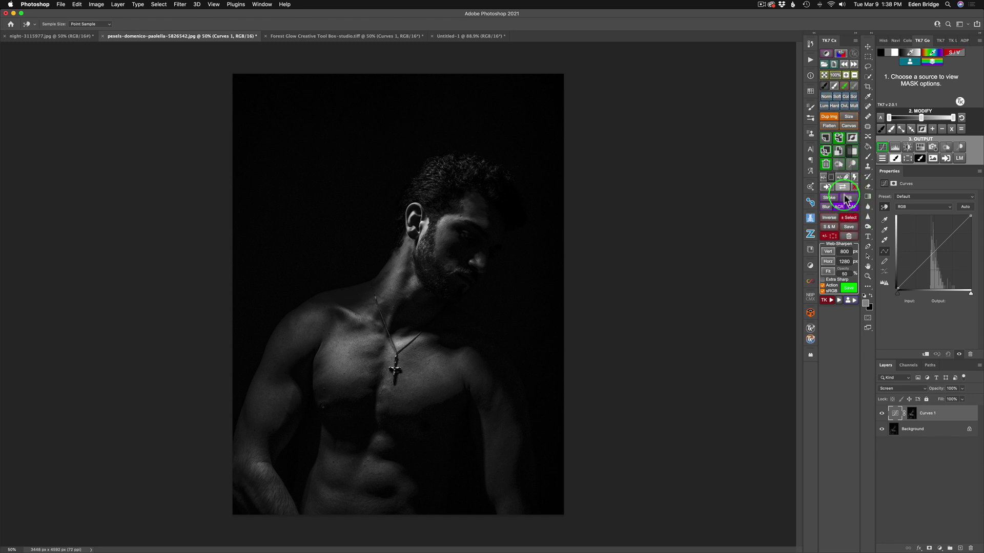
Step: Duplicate Curves 1 to strengthen the brightening and compare its effect
click(827, 152)
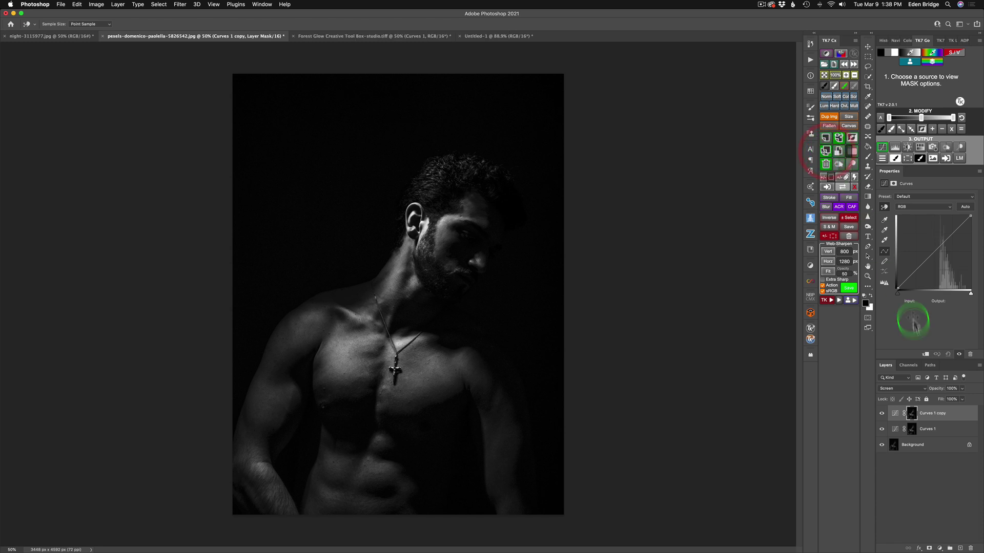
click(883, 416)
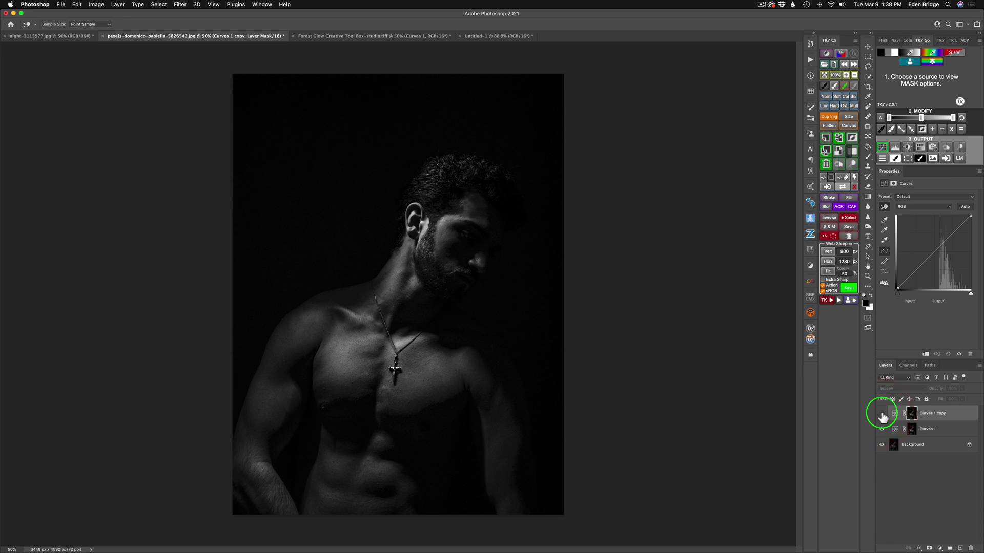
click(882, 415)
click(883, 415)
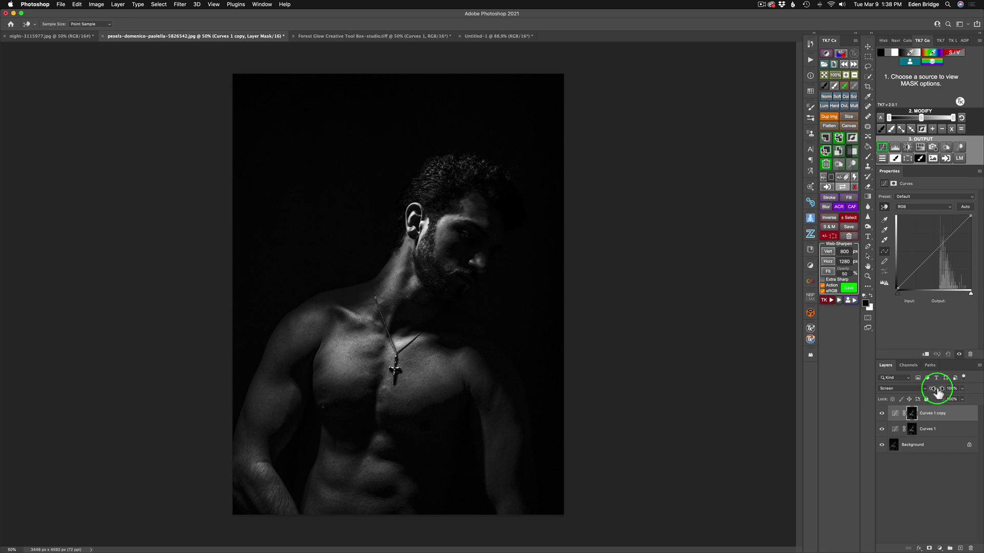
Step: Reduce Curves 1 copy to 67% opacity and check the softened result
drag(937, 391, 925, 389)
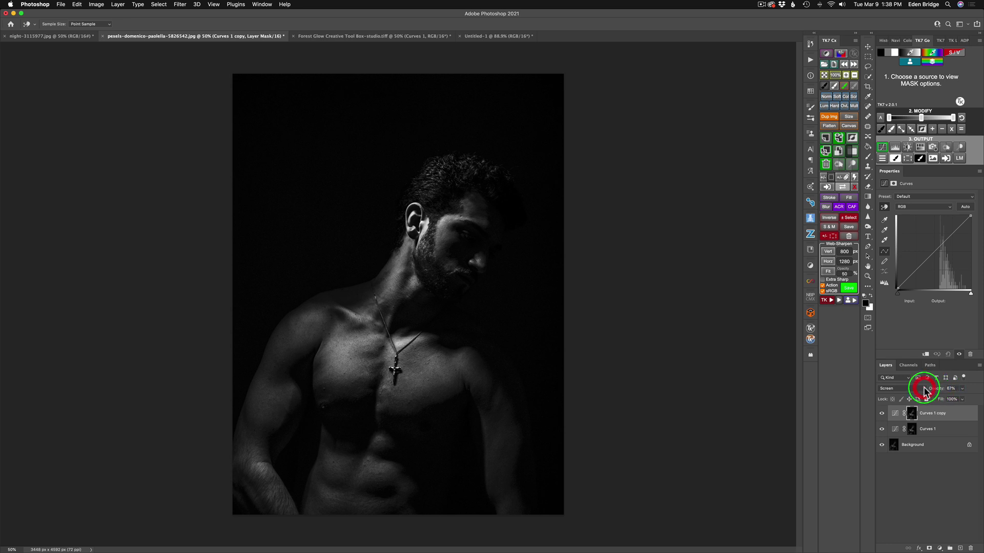
click(882, 414)
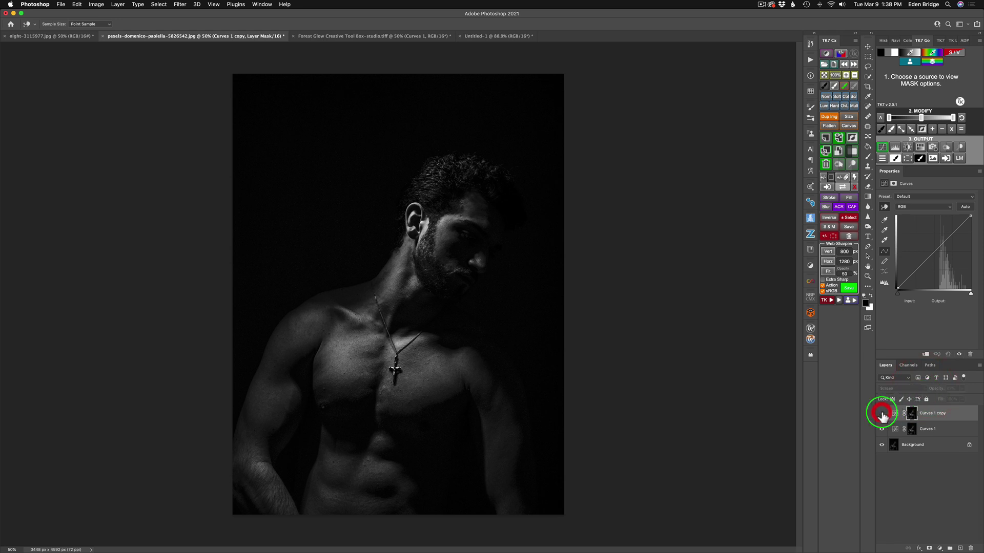
click(883, 413)
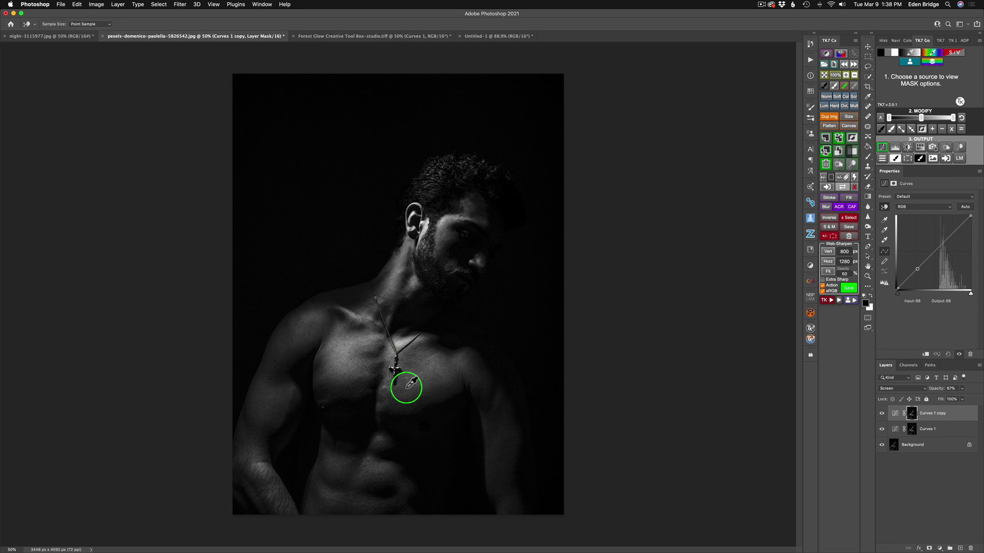
Step: Select both Curves layers and group them into Group 1 with a white layer mask, expanded in Layers
shift+click(943, 431)
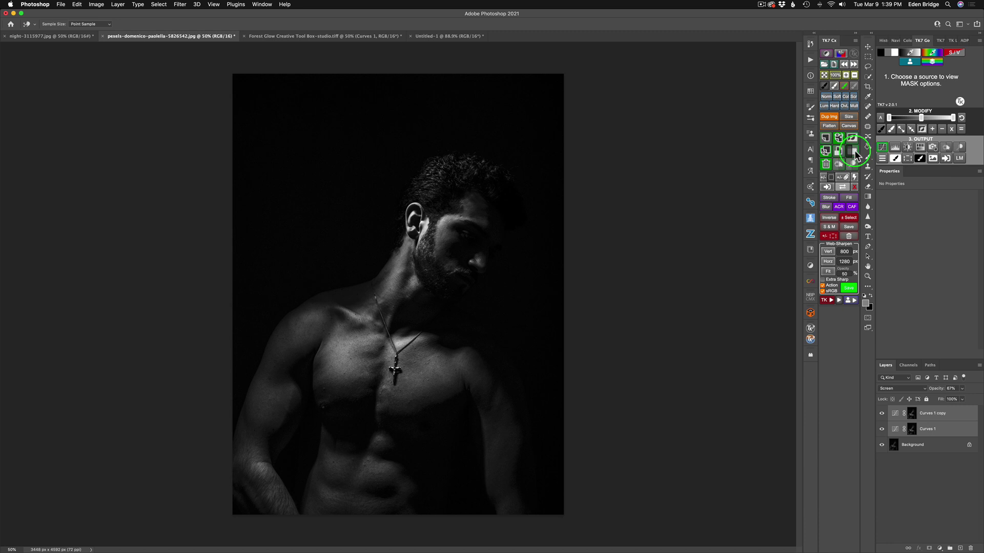
click(854, 150)
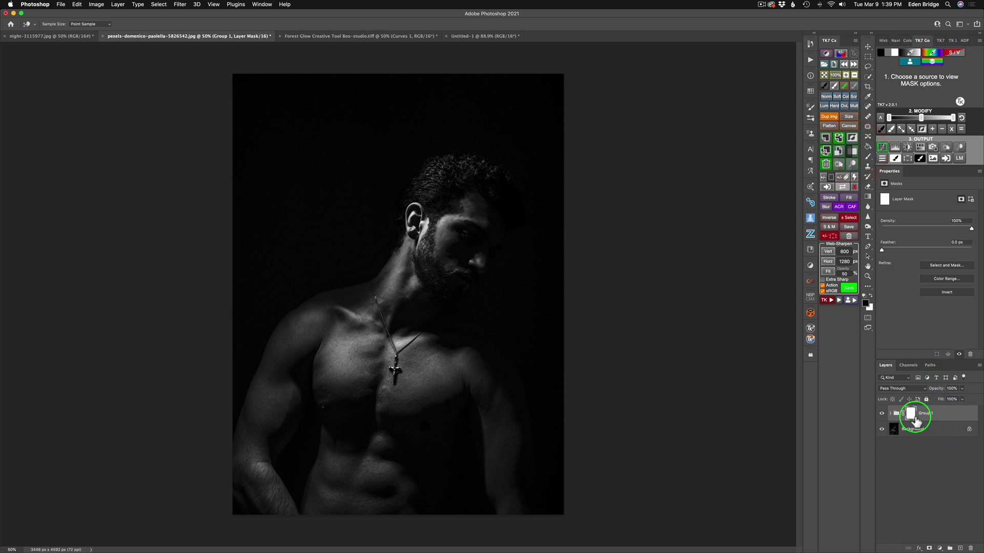
click(890, 413)
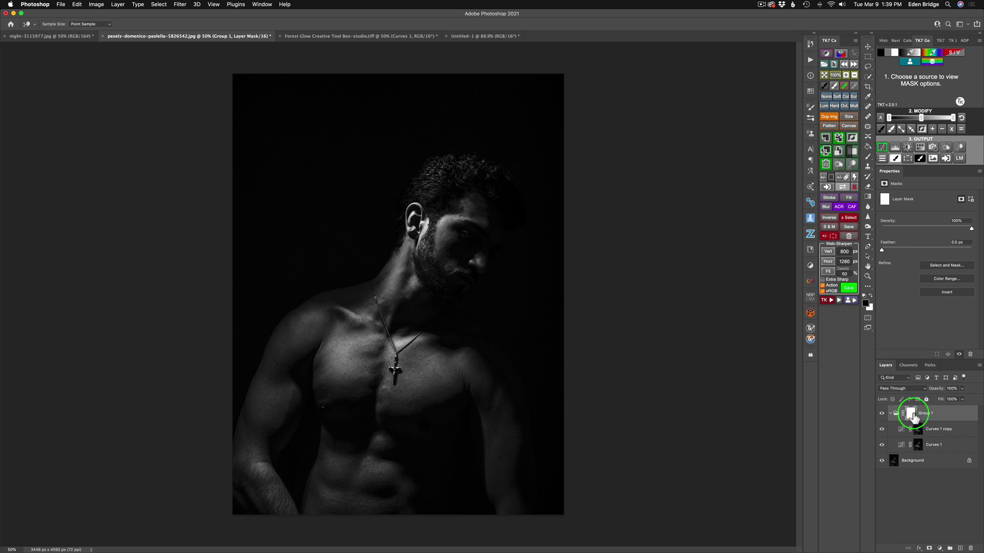
Step: Brush black on Group 1's mask over the ear, jaw, collarbone and shoulder, then compare the group on and off
click(829, 87)
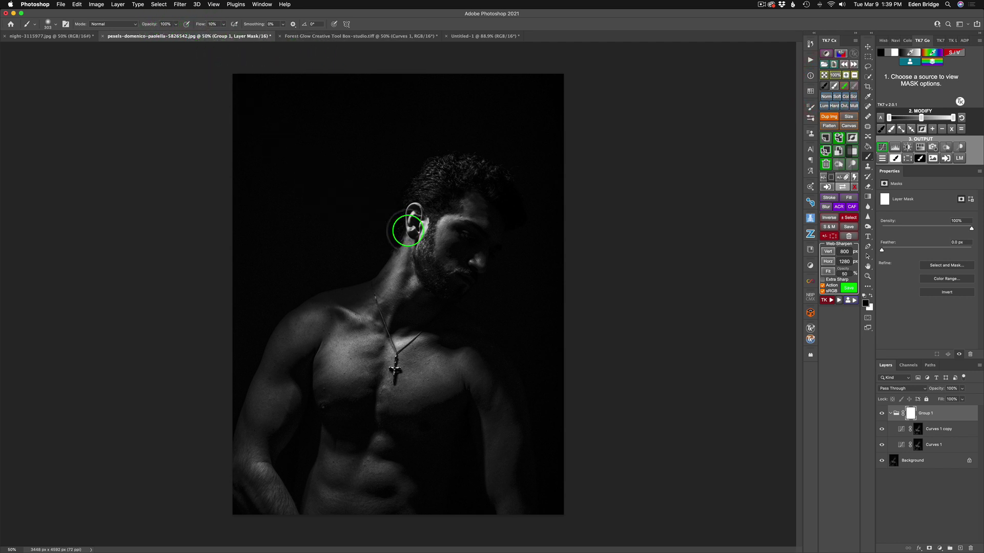
mouse_move(411, 237)
mouse_down()
mouse_move(432, 206)
mouse_move(419, 226)
mouse_move(429, 217)
mouse_up()
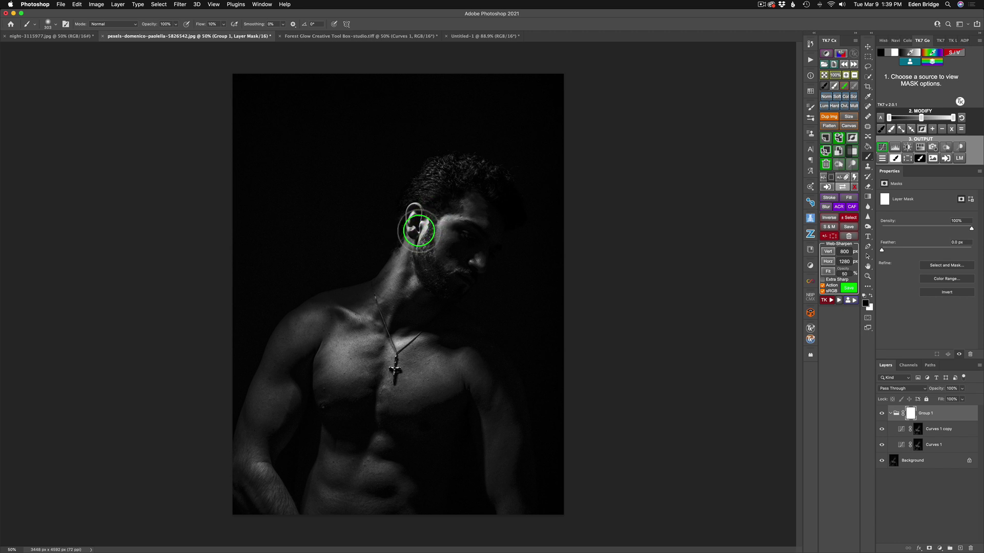
drag(419, 229, 418, 217)
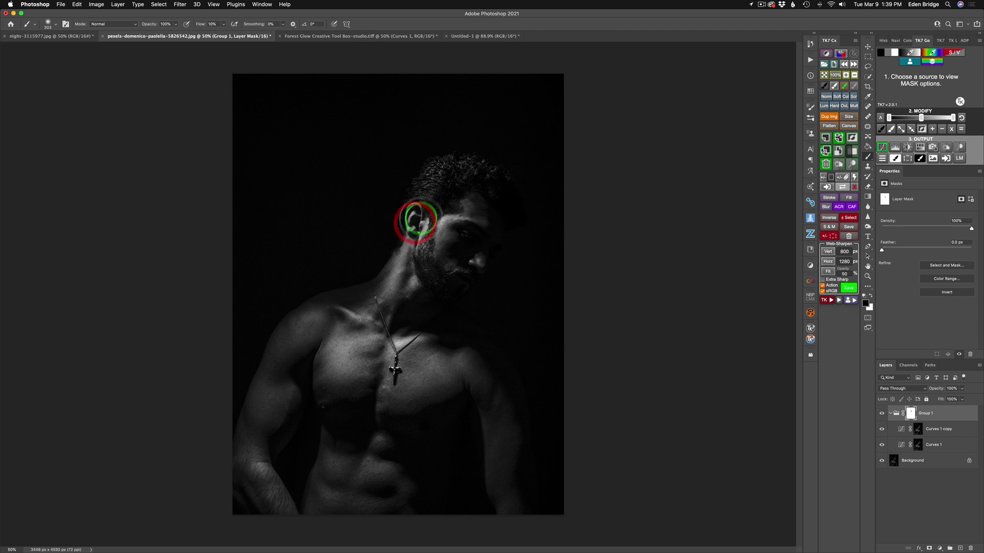
mouse_move(417, 219)
mouse_down()
mouse_move(421, 199)
mouse_move(389, 278)
mouse_move(447, 209)
mouse_move(434, 254)
mouse_move(477, 266)
mouse_move(488, 242)
mouse_up()
mouse_move(477, 323)
mouse_down()
mouse_move(399, 350)
mouse_move(342, 314)
mouse_move(353, 319)
mouse_move(323, 319)
mouse_move(350, 309)
mouse_move(335, 300)
mouse_up()
mouse_move(316, 342)
mouse_down()
mouse_move(267, 463)
mouse_move(285, 519)
mouse_move(260, 462)
mouse_move(254, 505)
mouse_up()
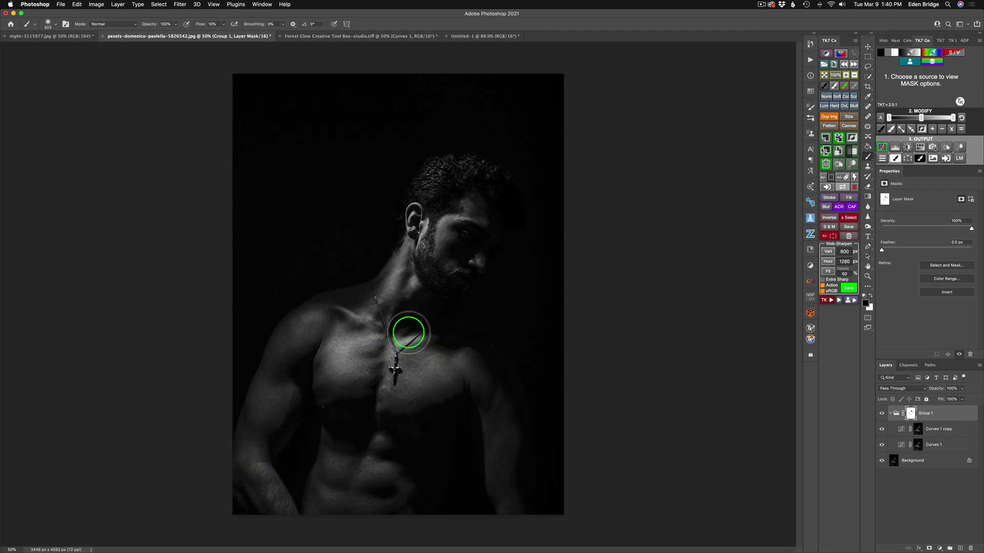
click(882, 415)
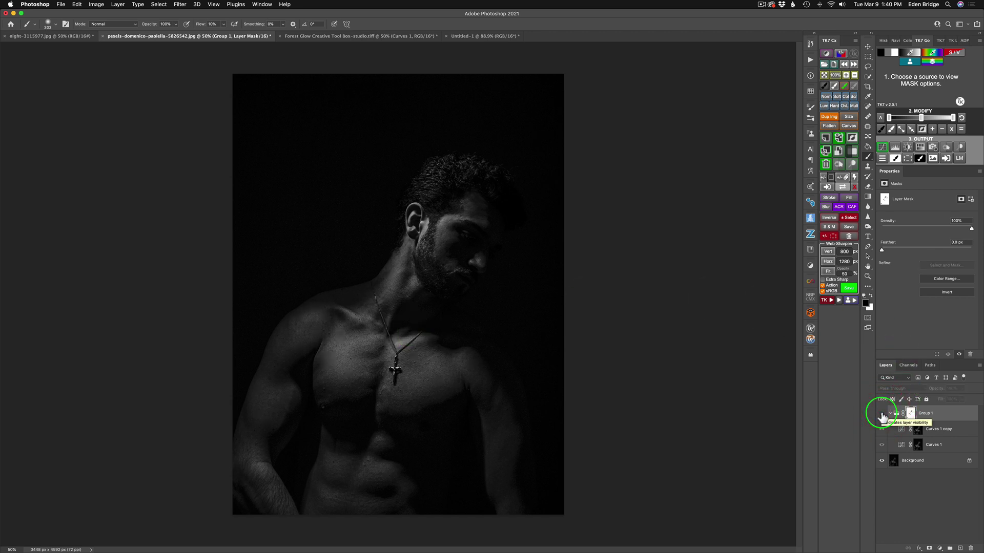
click(883, 415)
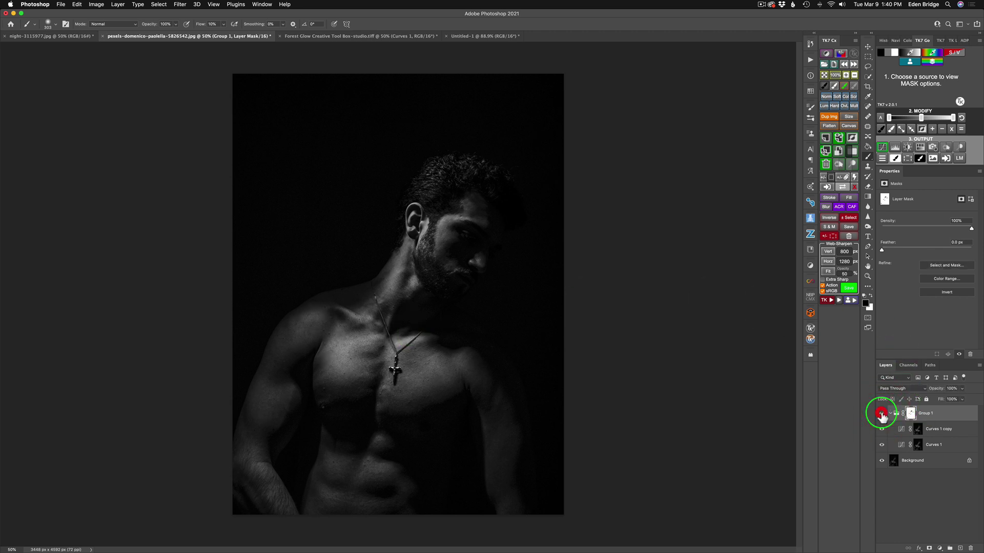
Step: Deselect Group 1's mask and make the moonlit cabin photo active
click(922, 508)
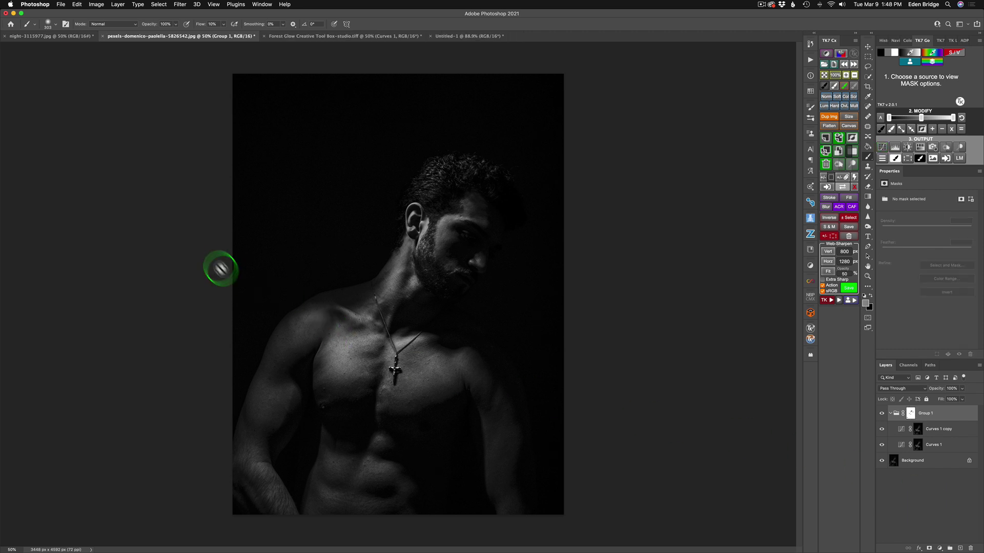
click(66, 37)
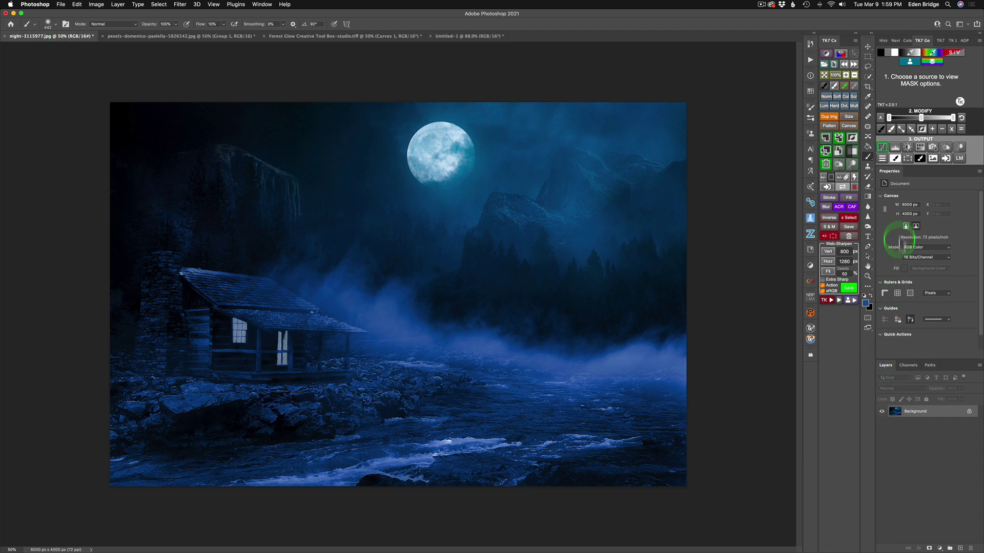
Step: Preview luminosity masks of the night photo, trying a darker then a brighter zone
click(890, 54)
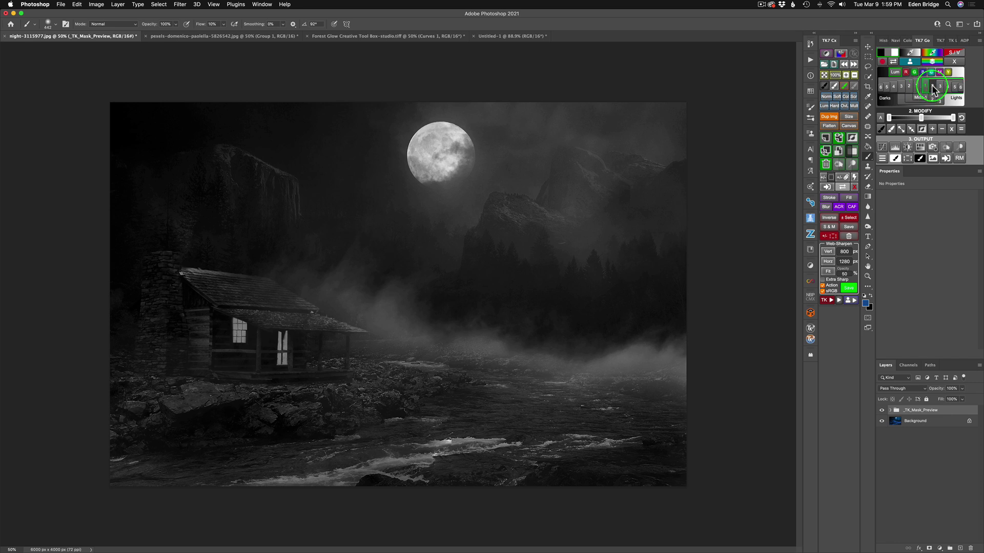
click(931, 87)
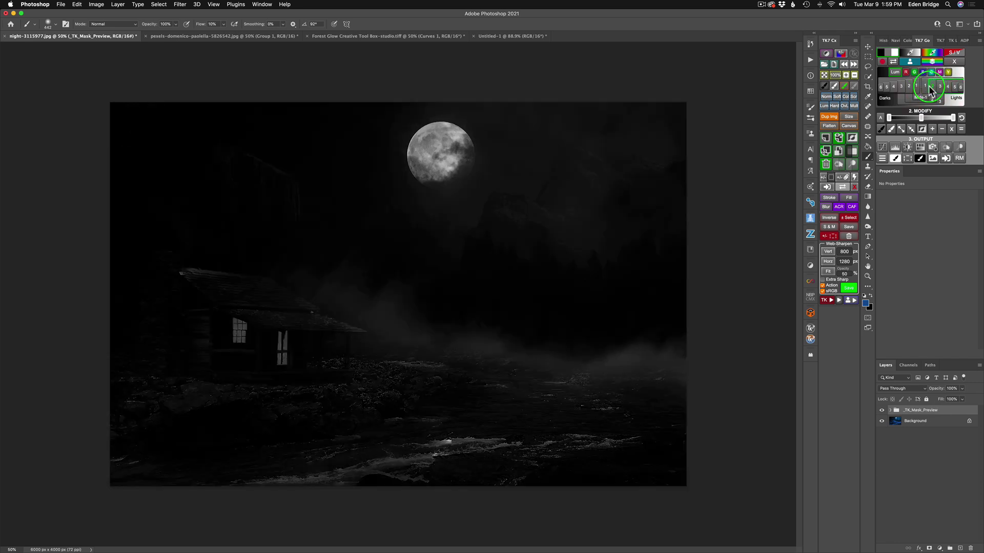
click(927, 87)
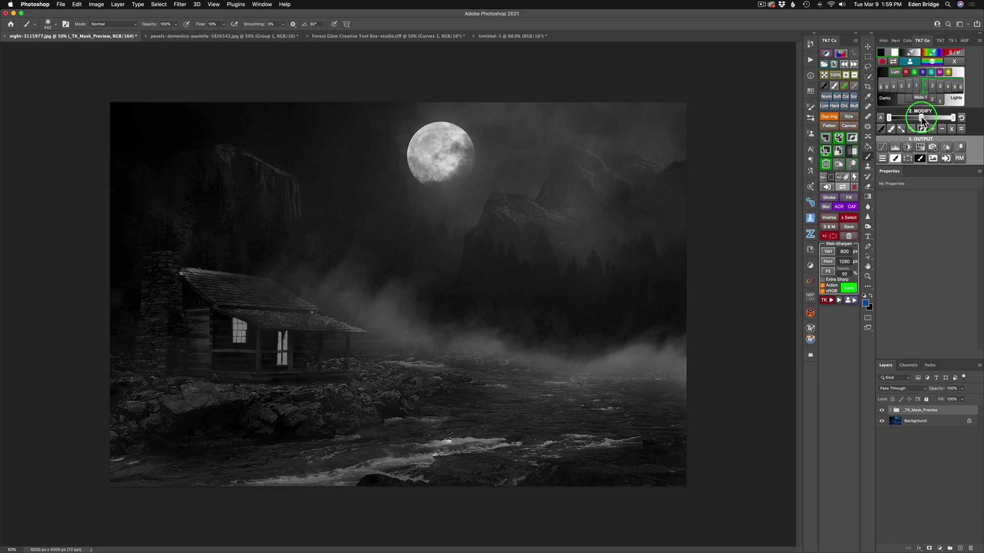
Step: Modify the mask: brighten midtones, push lights toward white and deepen the darks
drag(921, 118, 919, 121)
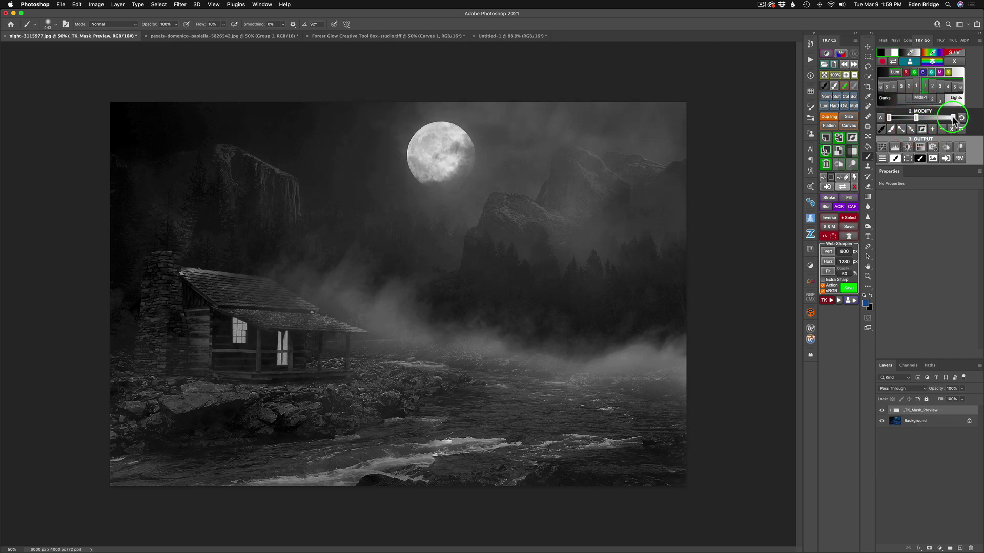
drag(952, 118, 944, 119)
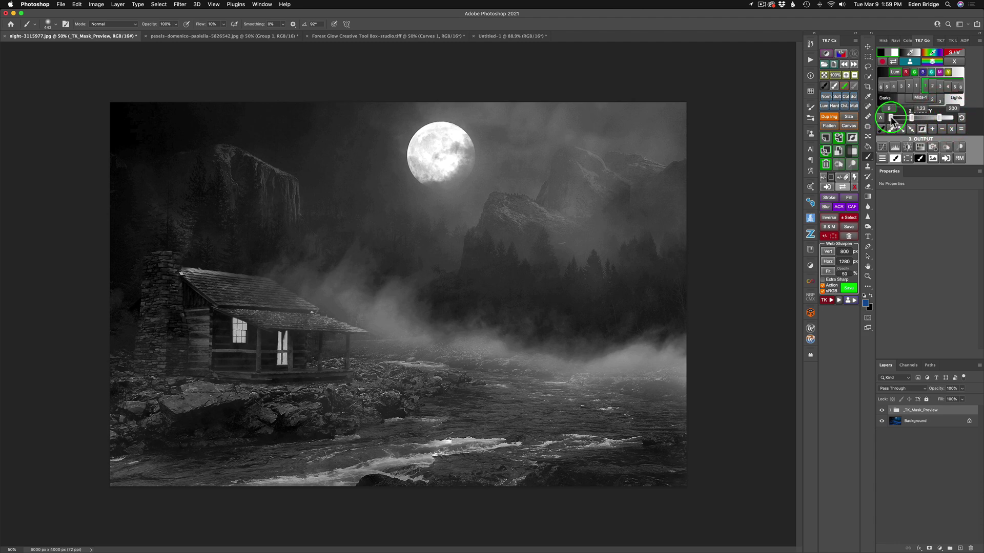
drag(890, 118, 895, 118)
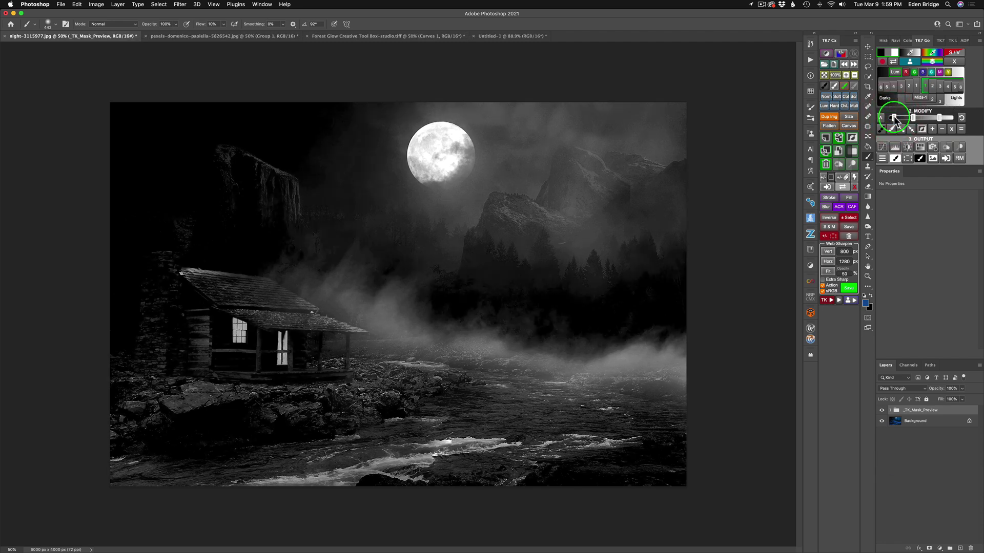
Step: Output the mask as Curves 1 and set its blend mode to Screen
click(884, 151)
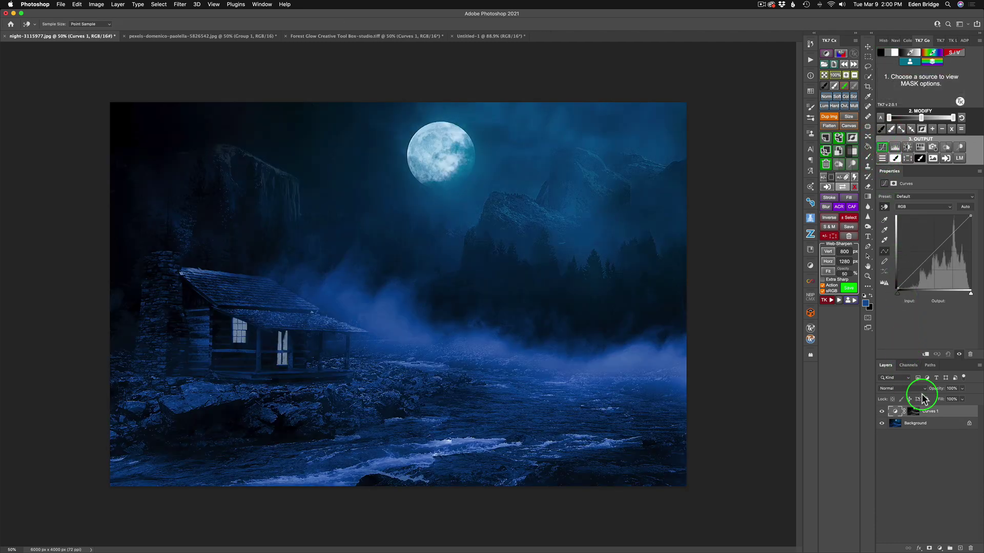
click(895, 388)
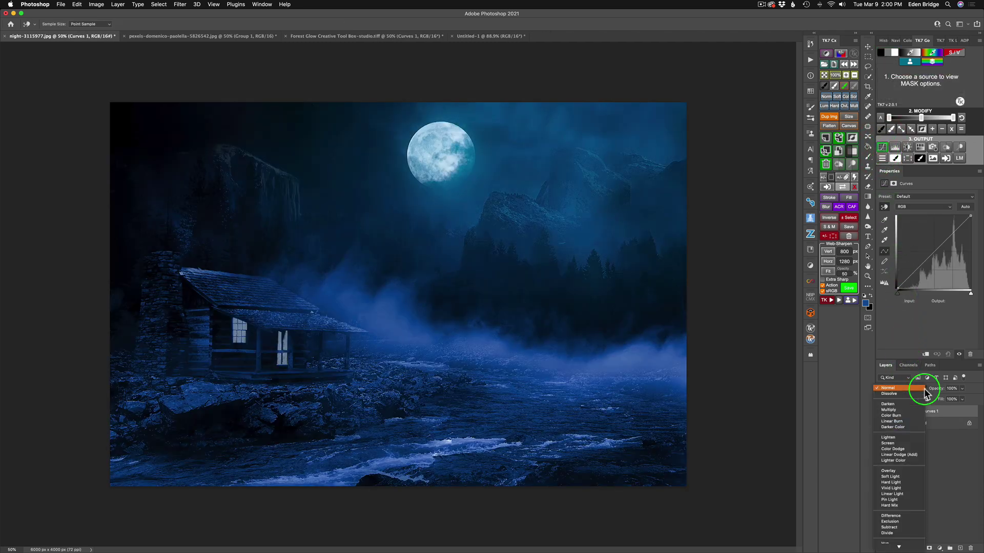
click(896, 445)
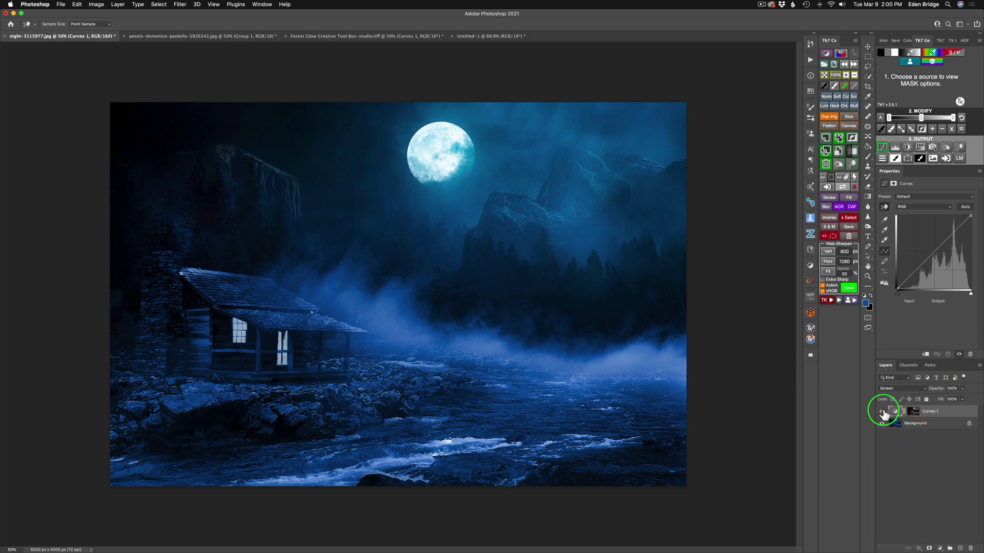
Step: Toggle Curves 1's visibility repeatedly to compare the brightening on and off
click(882, 413)
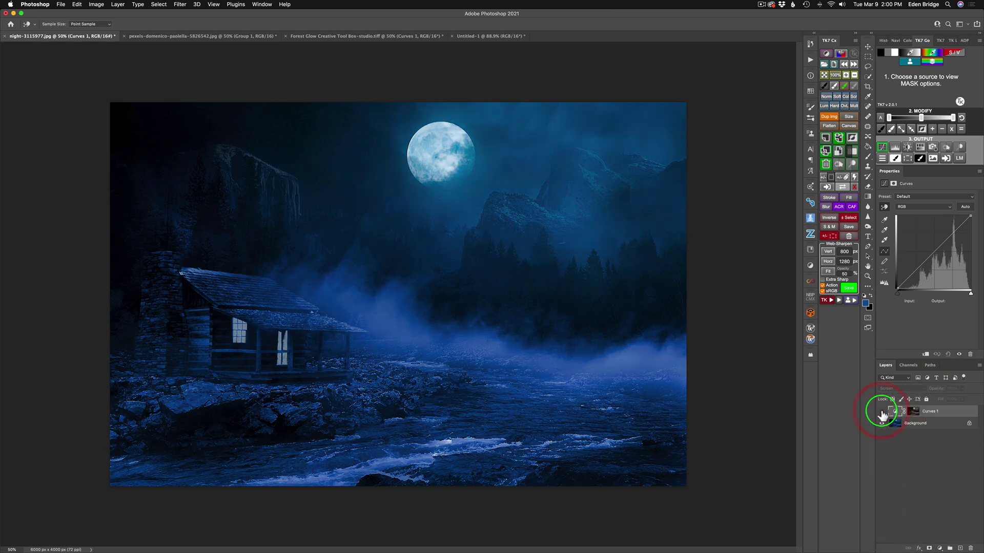
click(882, 413)
click(882, 413)
click(883, 413)
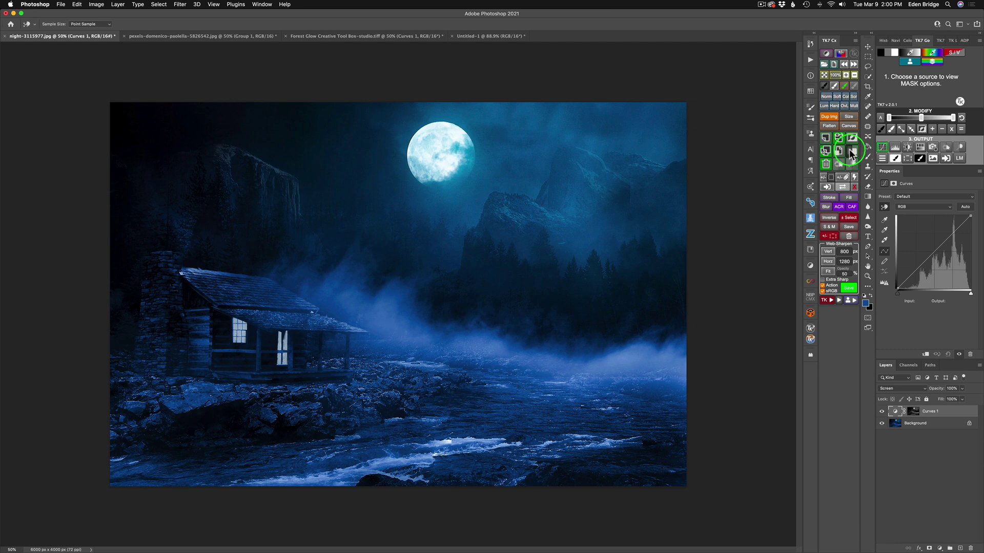
Step: Wrap Curves 1 in Group 1 with a black hide-all mask
click(852, 151)
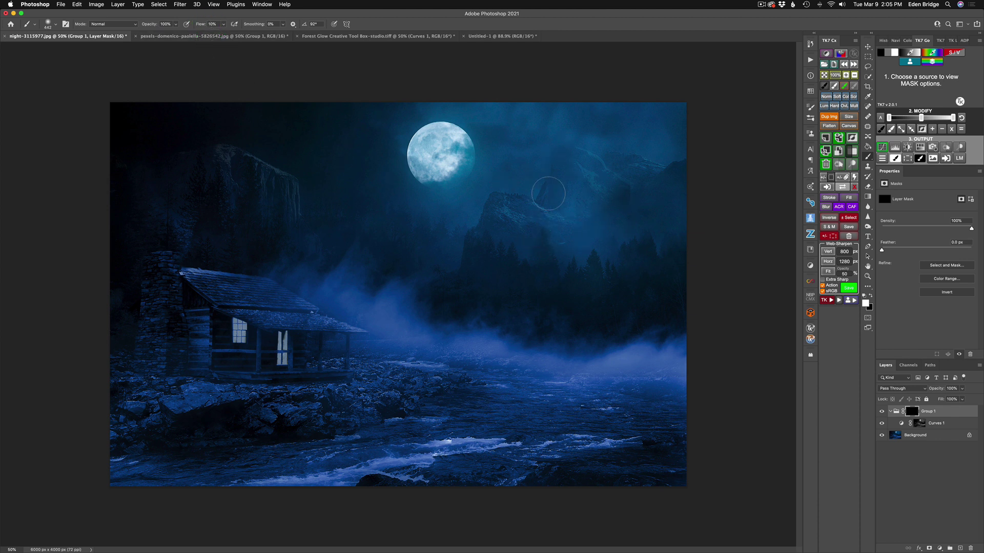
Step: With a ~660 px white brush reveal the fog above the cabin, then the two cabin windows with a smaller brush
mouse_move(552, 220)
mouse_down()
mouse_move(575, 201)
mouse_move(559, 167)
mouse_move(562, 189)
mouse_move(560, 130)
mouse_up()
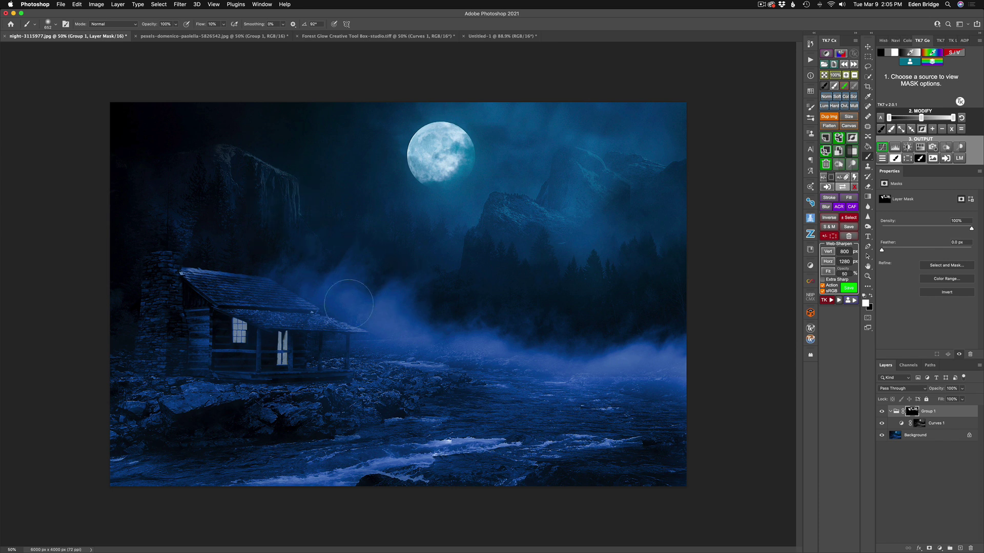
drag(341, 282, 351, 320)
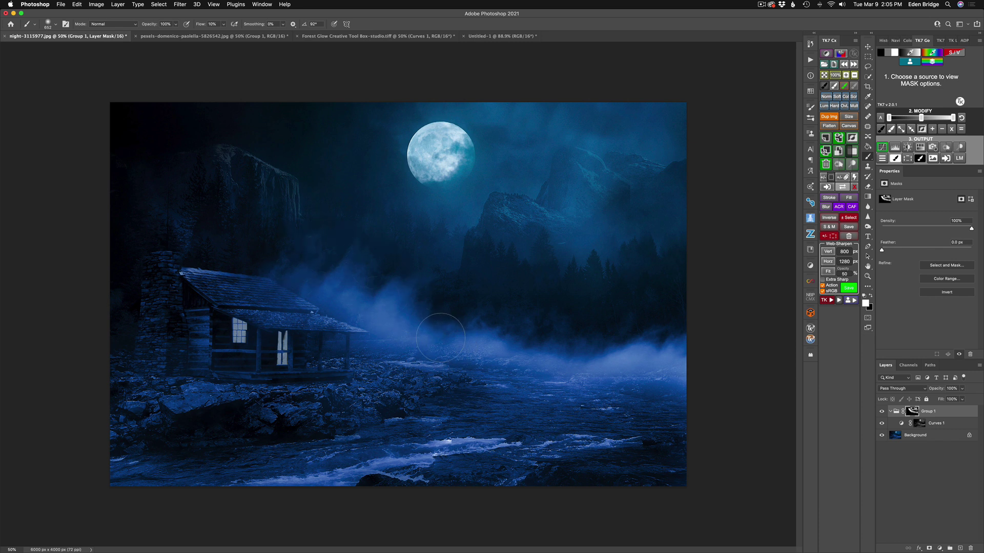
drag(421, 333, 400, 338)
click(239, 332)
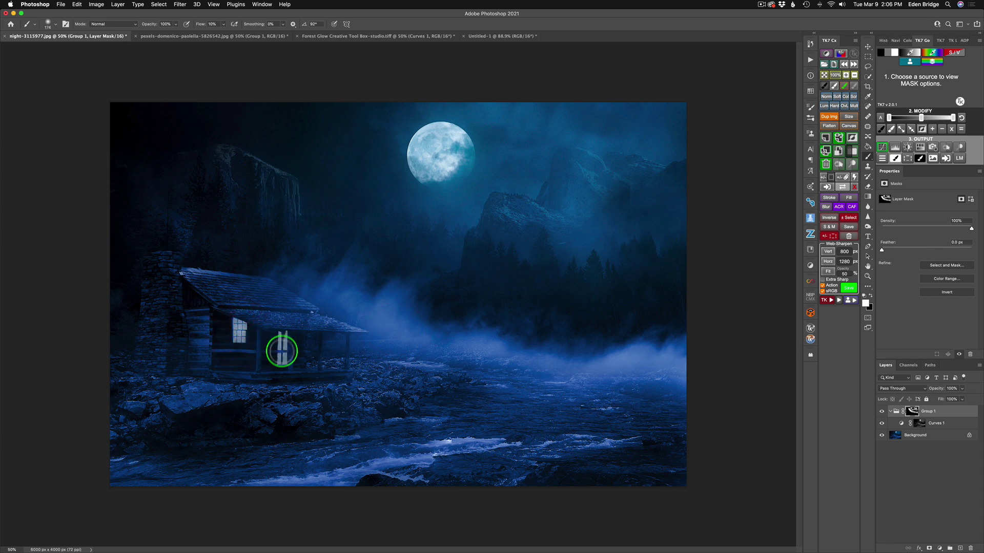
click(282, 350)
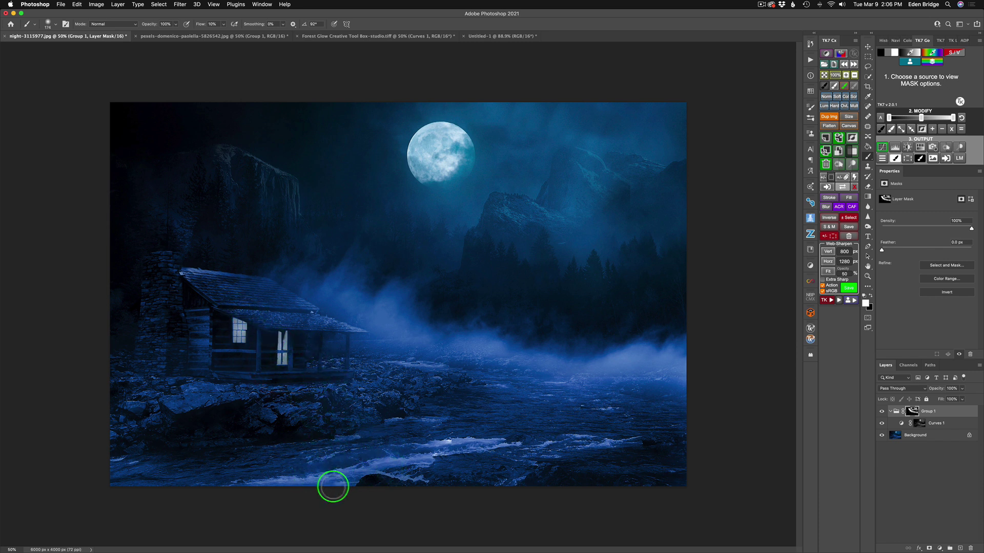
Step: Paint the white river rapids and more of the river surface into Group 1's mask
click(377, 462)
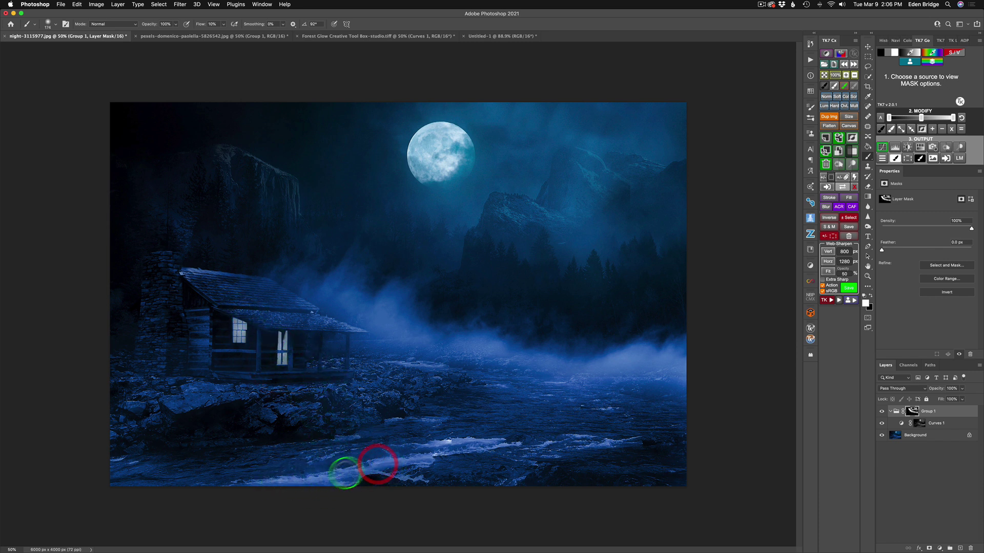
click(431, 454)
click(539, 446)
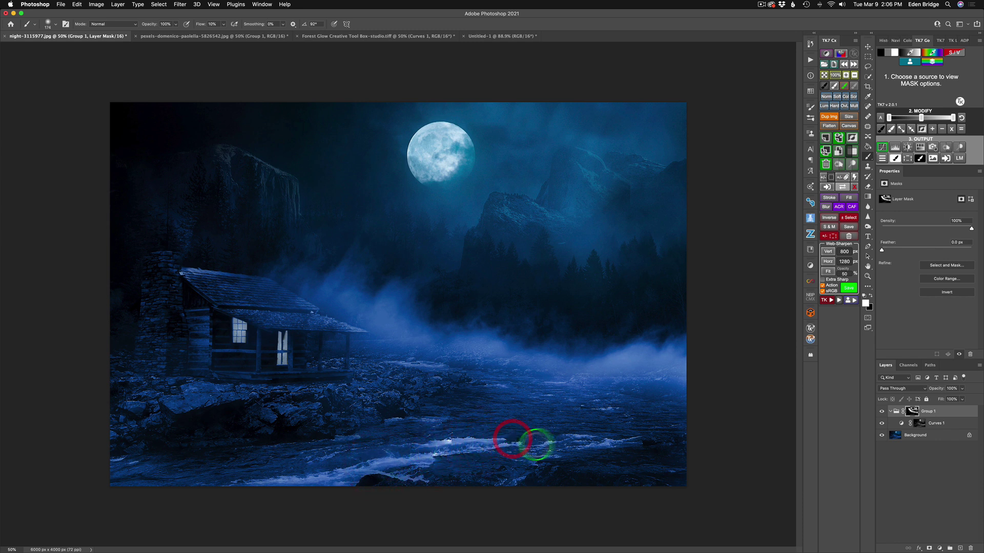
click(634, 439)
click(600, 442)
click(649, 404)
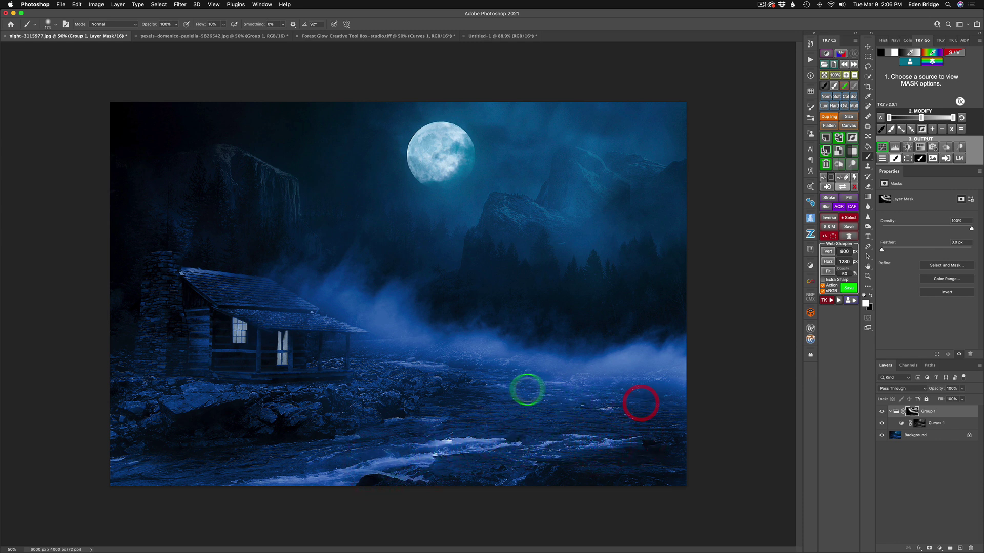
click(568, 385)
click(556, 370)
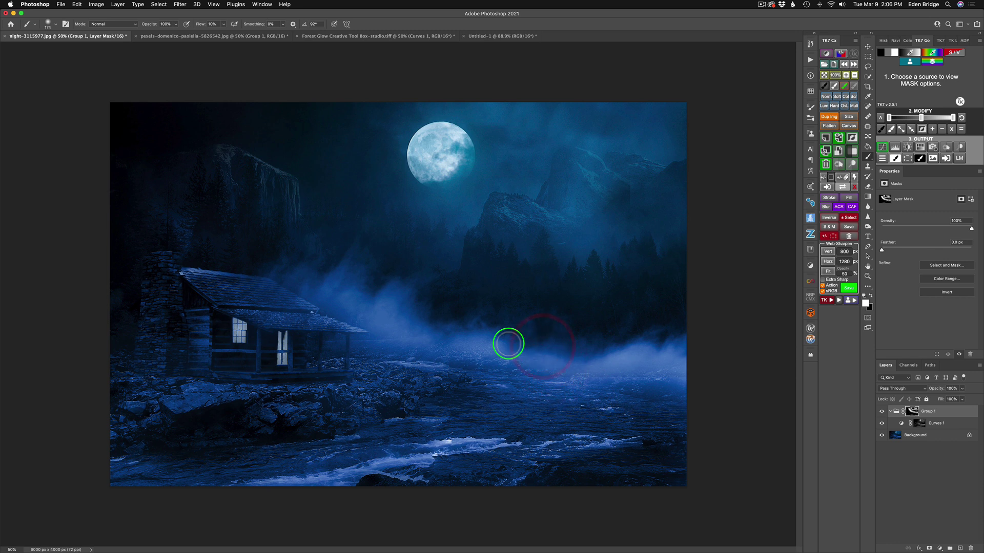
Step: Toggle Group 1's visibility to compare the photo before and after brightening
click(882, 411)
click(882, 411)
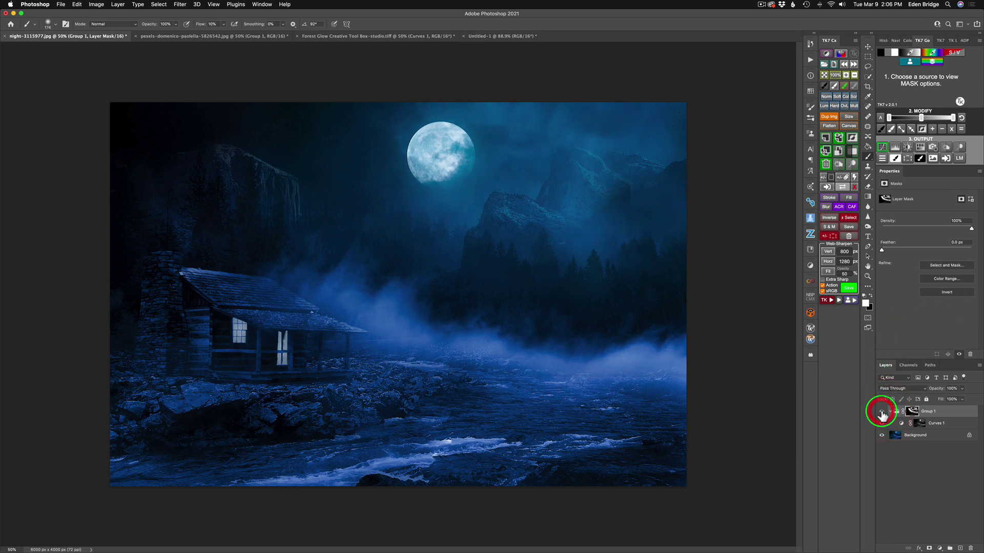
click(882, 412)
click(881, 411)
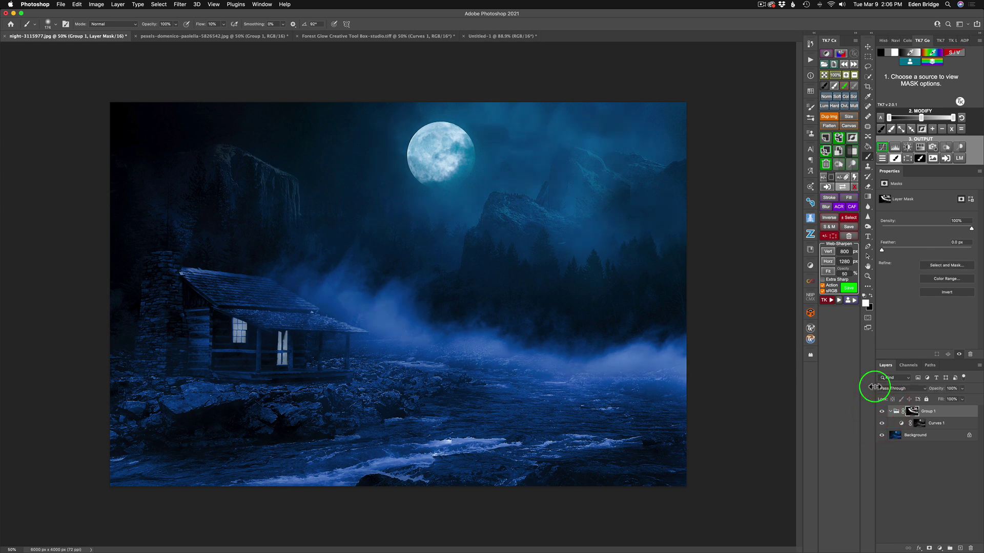
Step: Scrub Group 1's opacity up toward 97% and toggle it once more to check the result
click(939, 390)
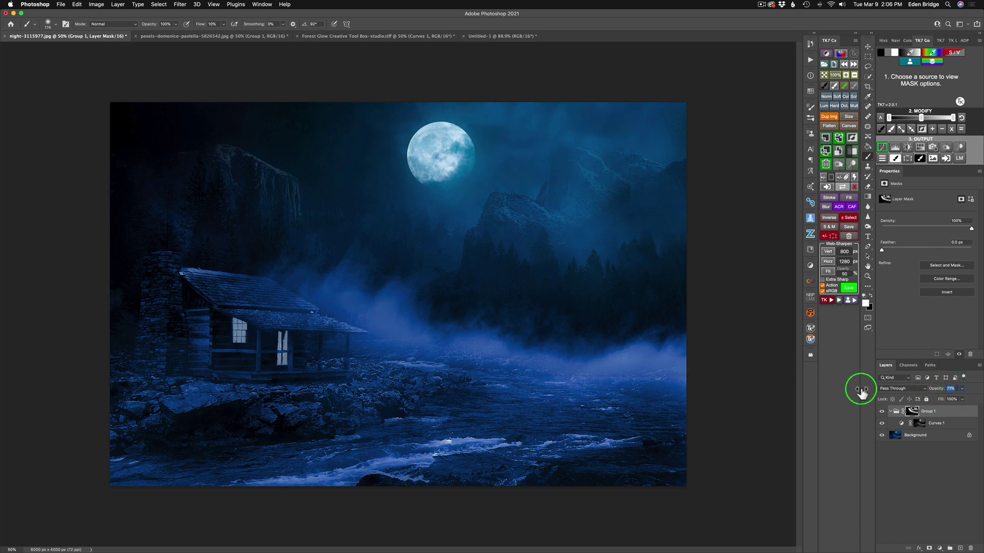
drag(836, 388, 861, 390)
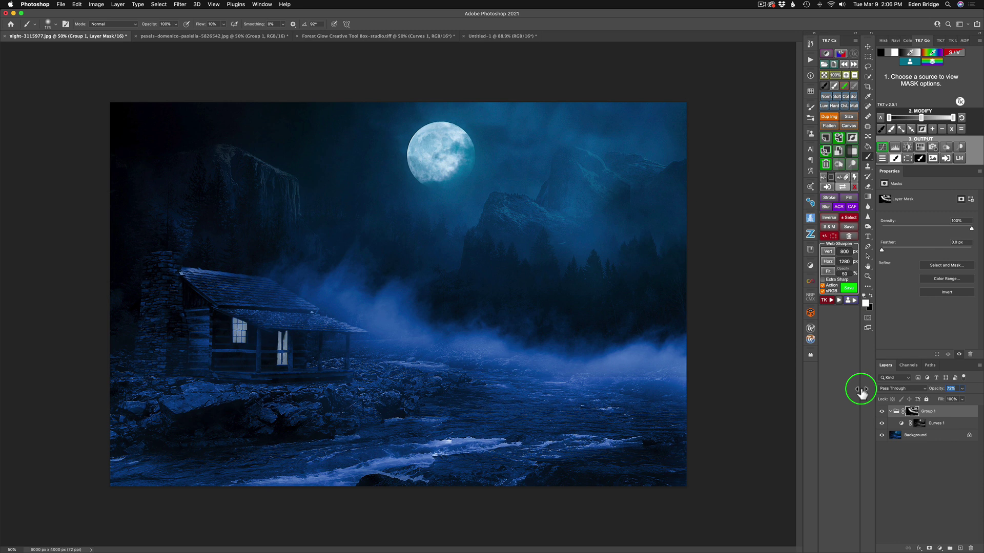
drag(862, 390, 868, 391)
click(881, 413)
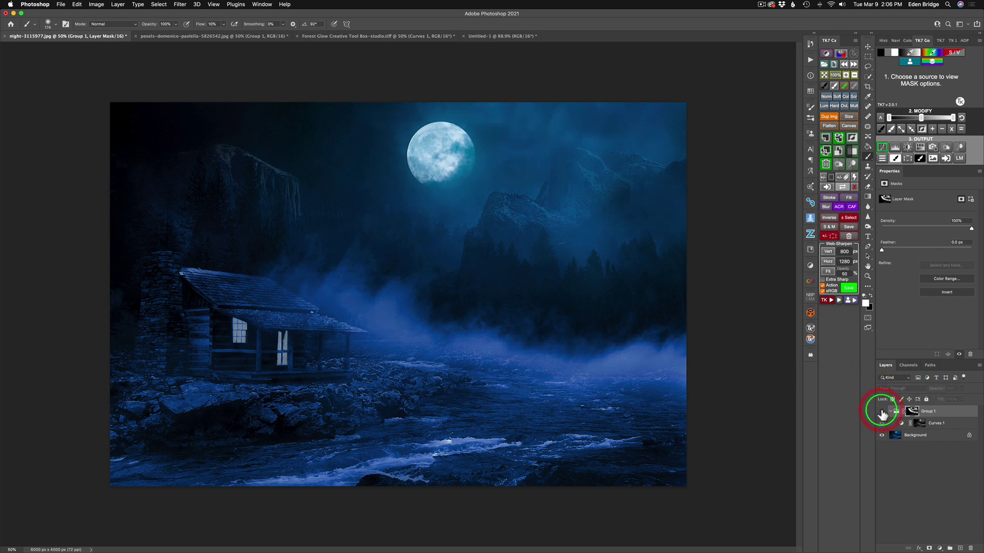
click(882, 413)
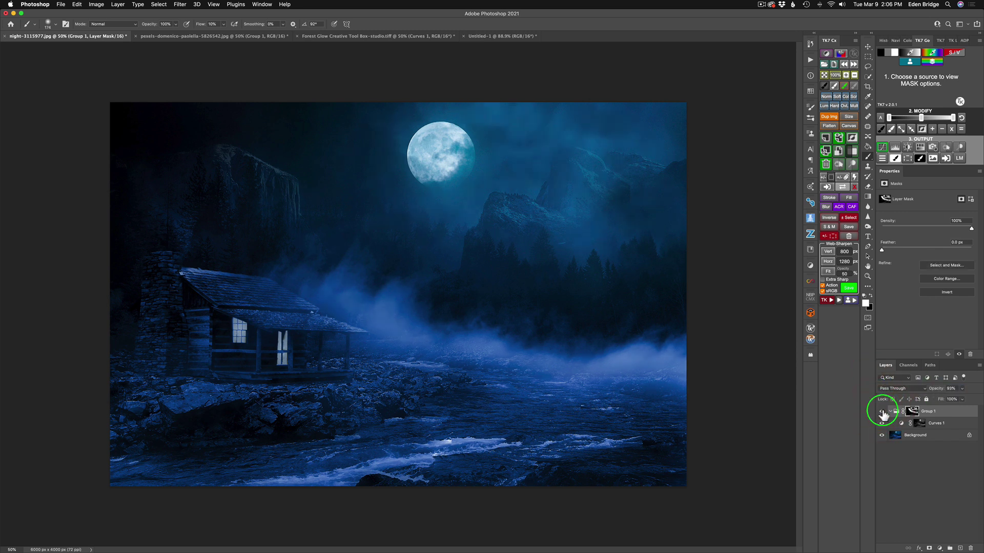